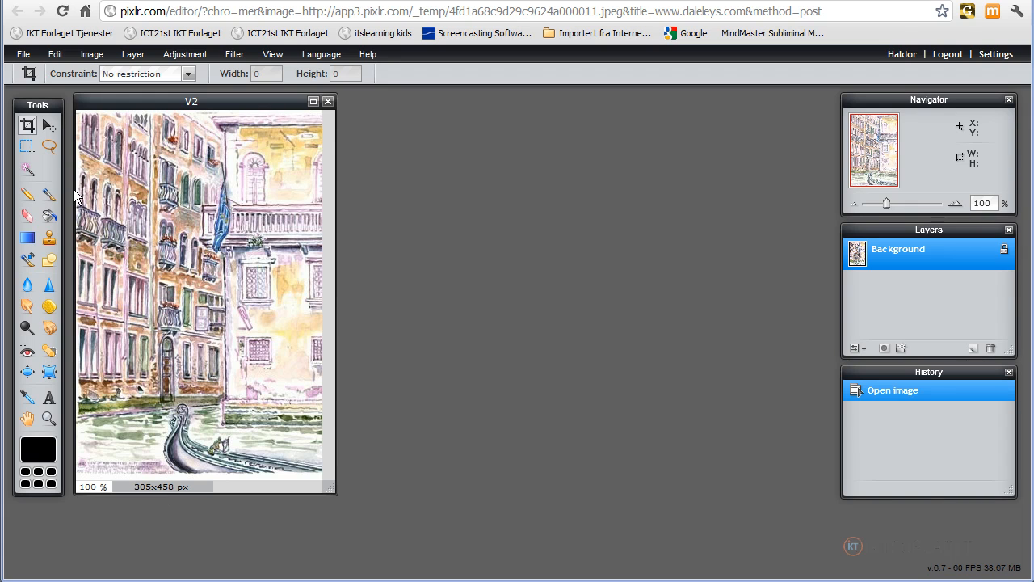
# Create a new transparent image named "Dale Leys Mix", 1680 px wide and 1440 px high, and shift its window to uncover the V2 painting
pyautogui.click(25, 57)
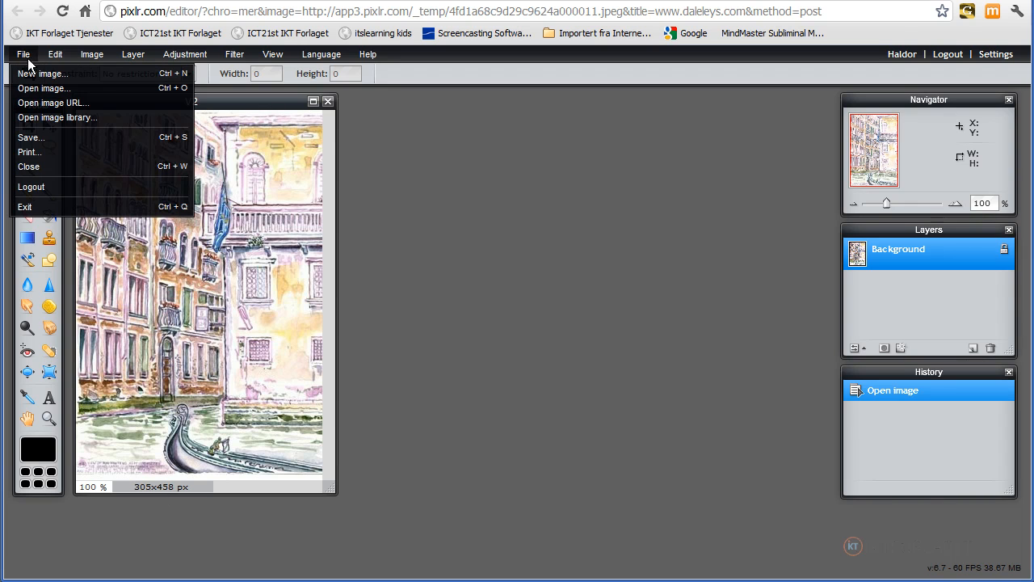
pyautogui.click(35, 74)
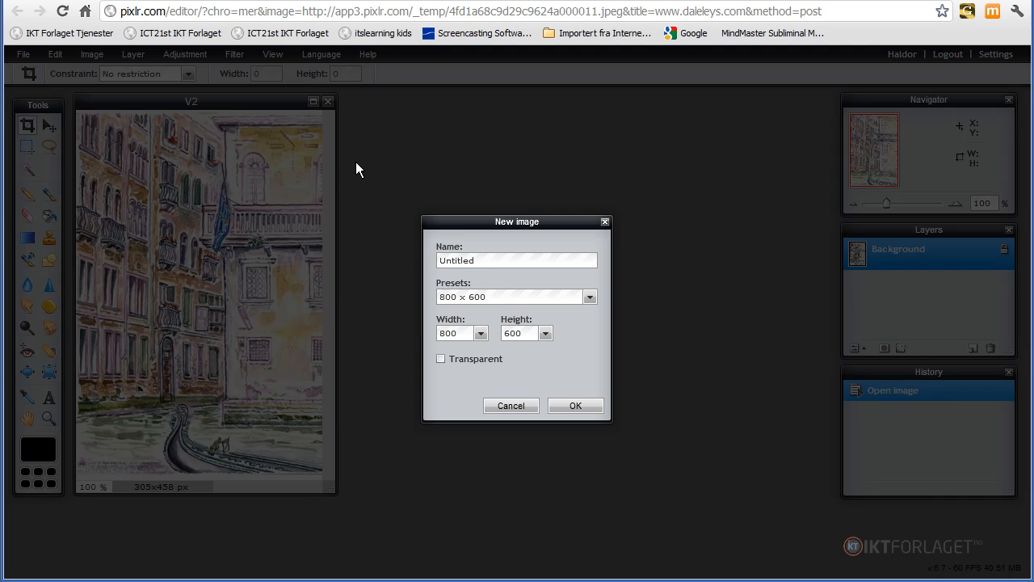
pyautogui.moveTo(488, 260); pyautogui.dragTo(427, 261)
pyautogui.write('Dale Leys Mix')
pyautogui.click(589, 296)
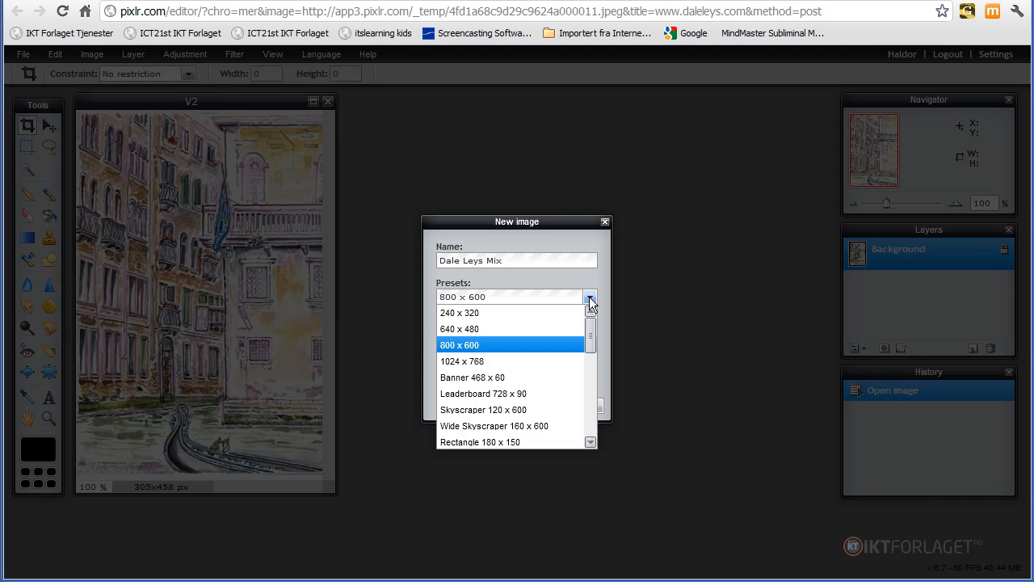
pyautogui.click(496, 295)
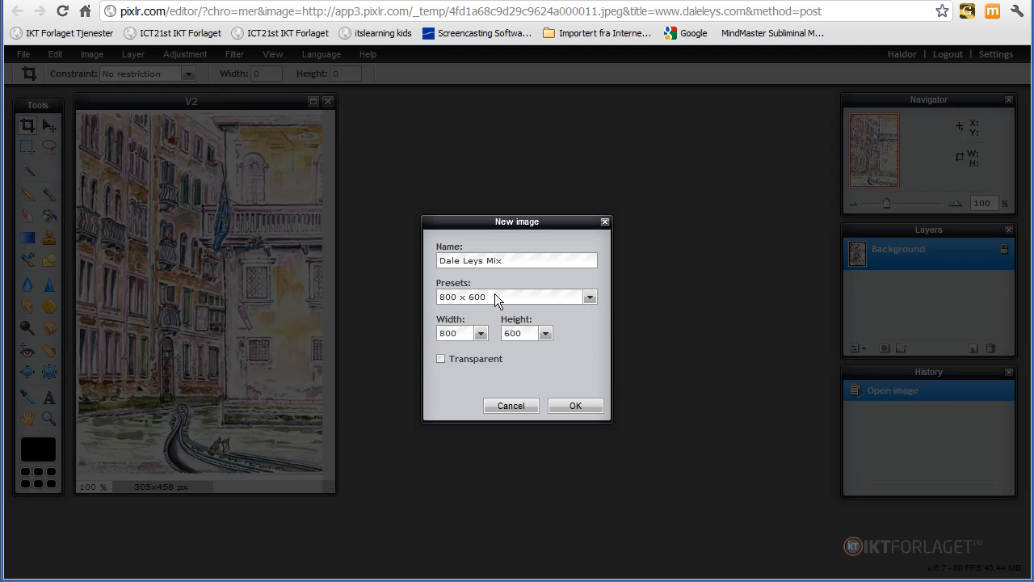
pyautogui.click(481, 334)
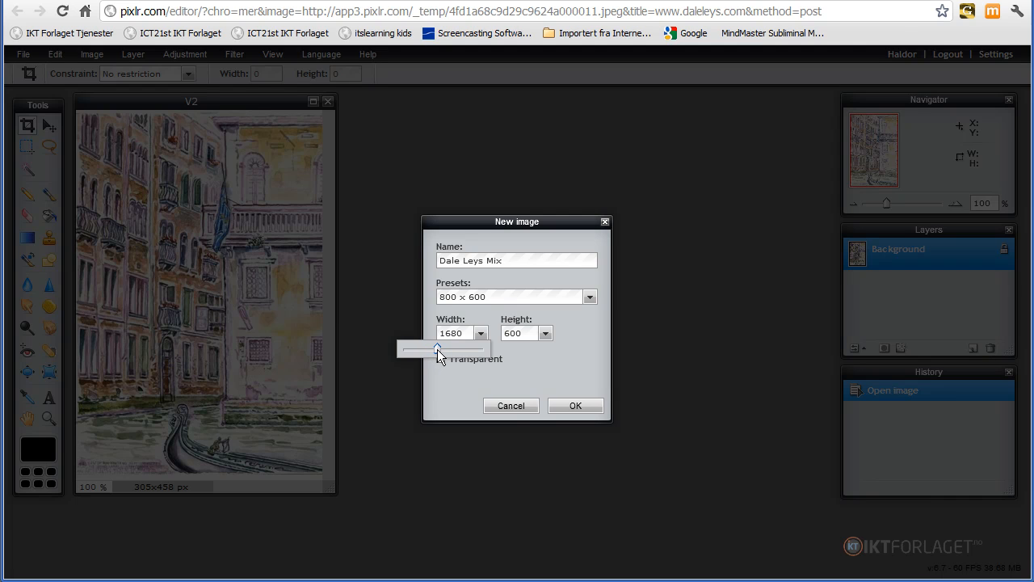
pyautogui.click(545, 334)
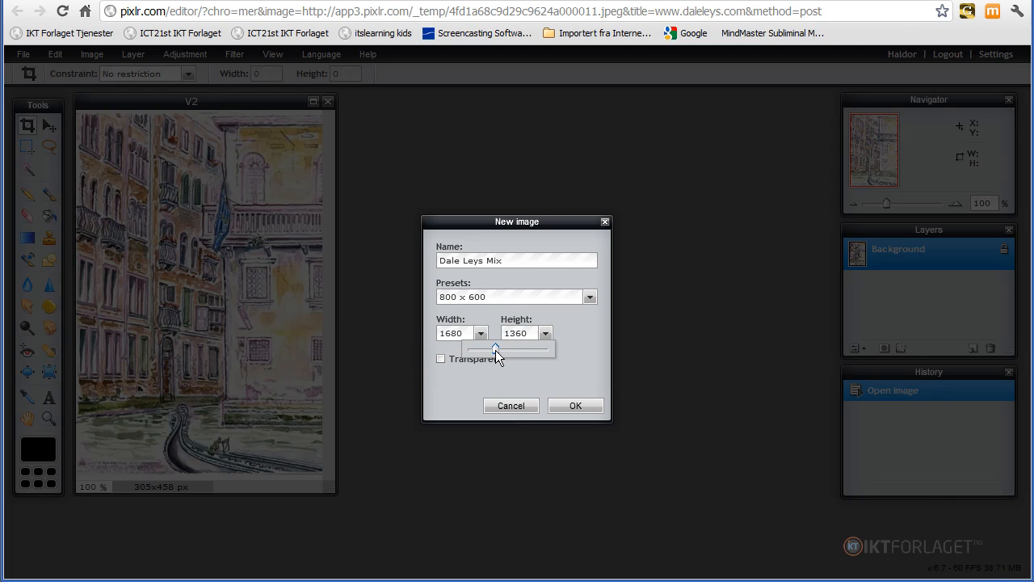
pyautogui.click(463, 373)
pyautogui.click(577, 405)
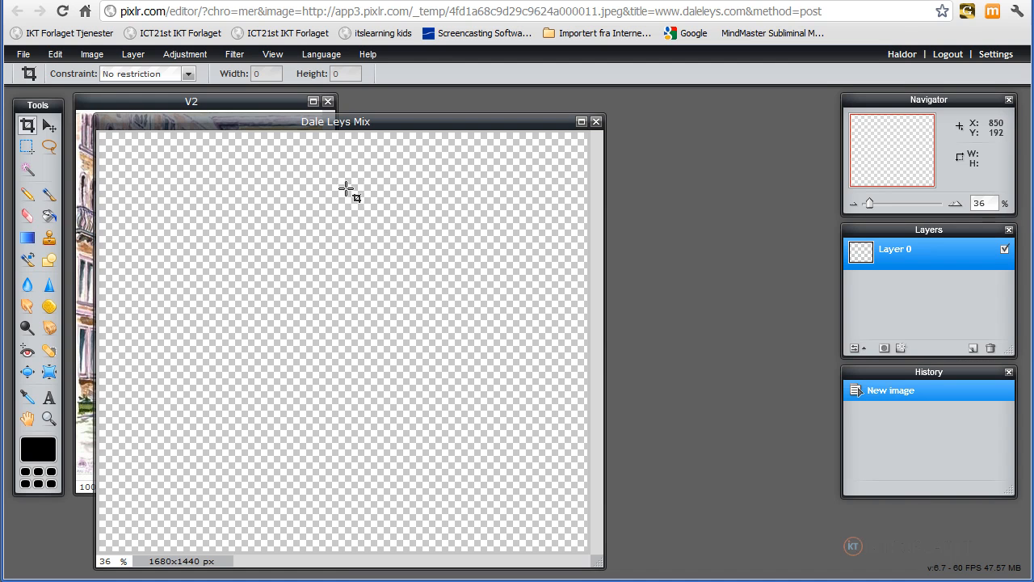
pyautogui.moveTo(408, 123); pyautogui.dragTo(524, 107)
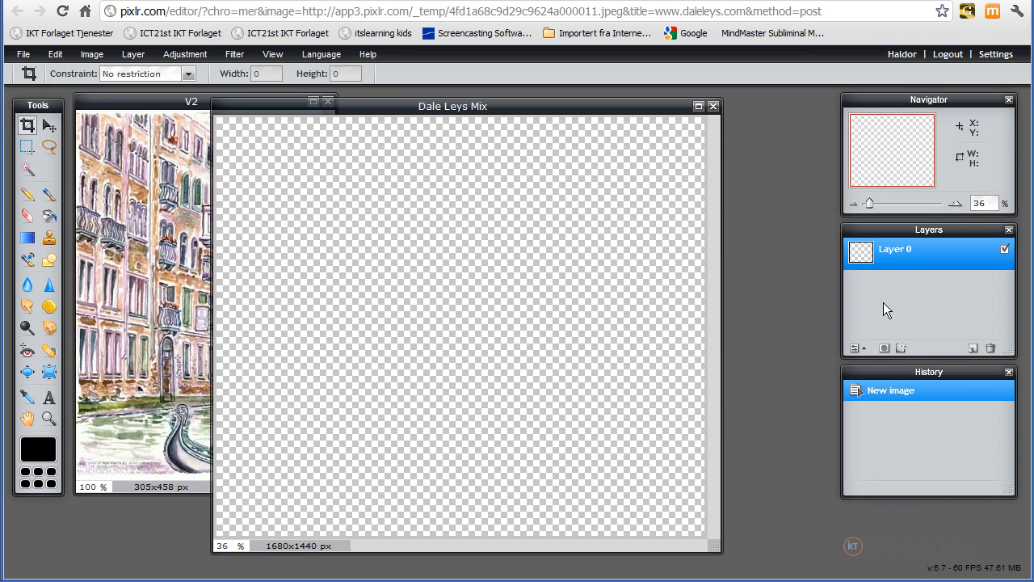
pyautogui.click(49, 399)
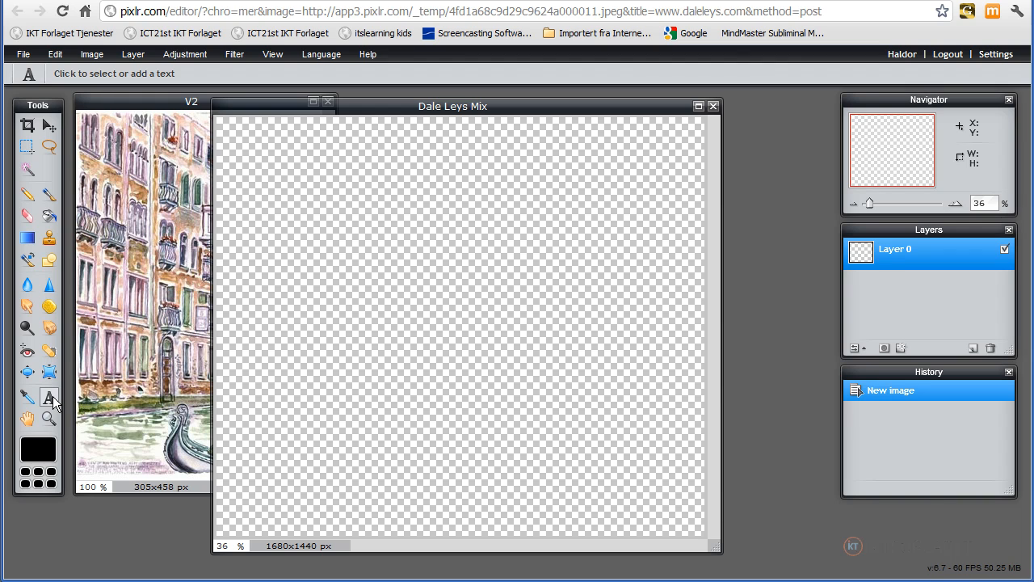
pyautogui.click(324, 249)
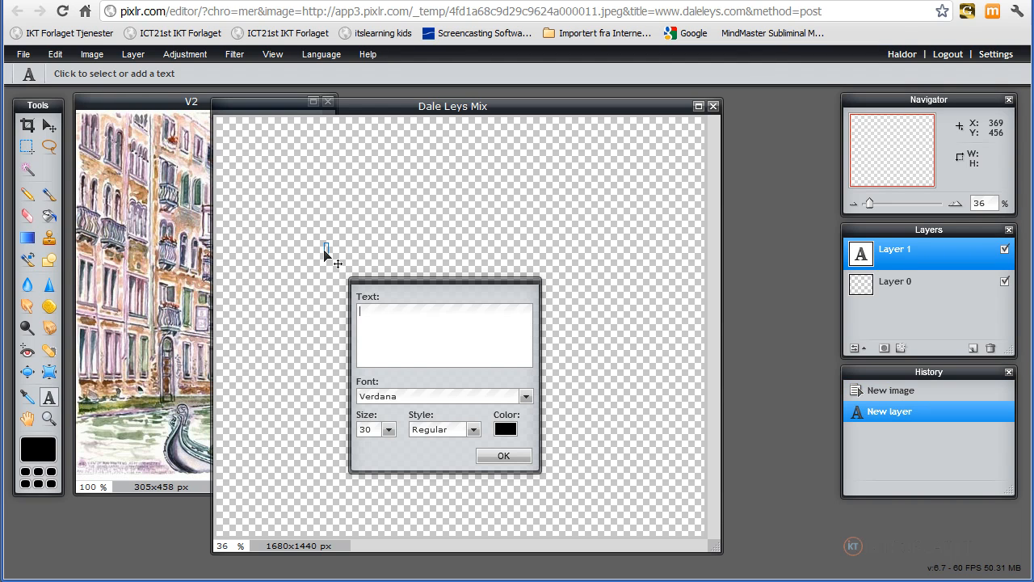
pyautogui.click(913, 265)
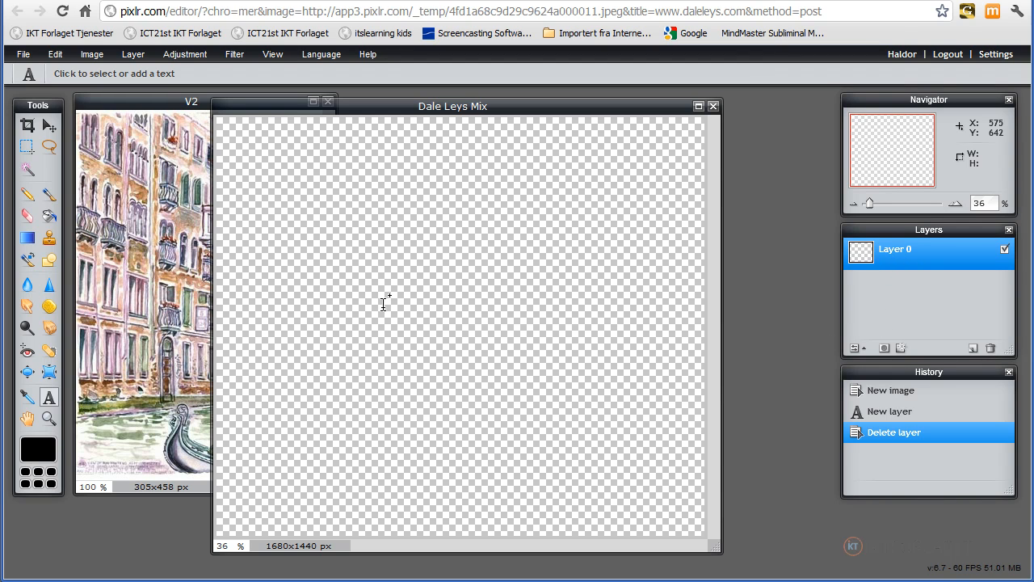
# Select the whole V2 painting with a rectangular marquee feathered by 41
pyautogui.click(141, 99)
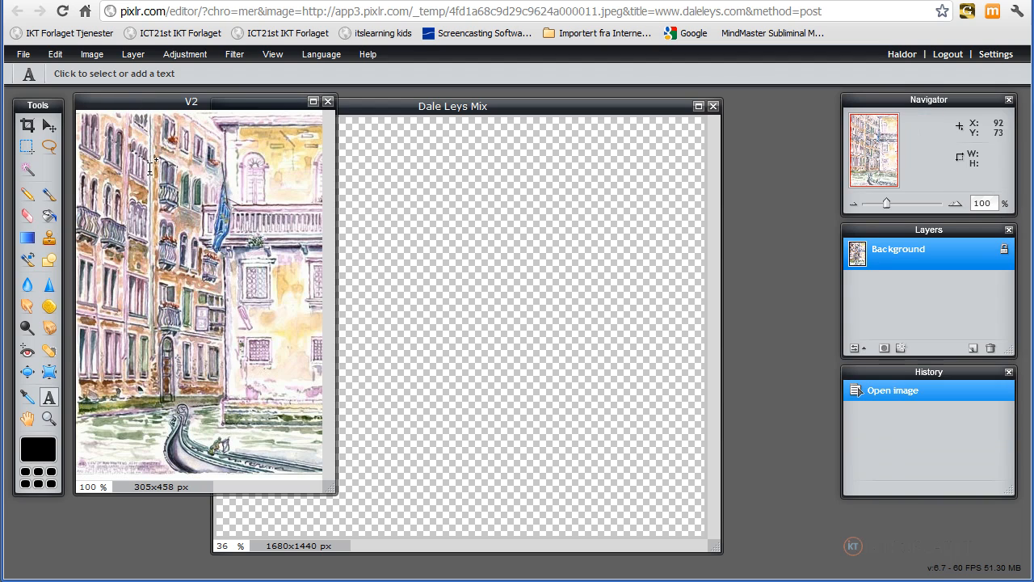
pyautogui.click(26, 148)
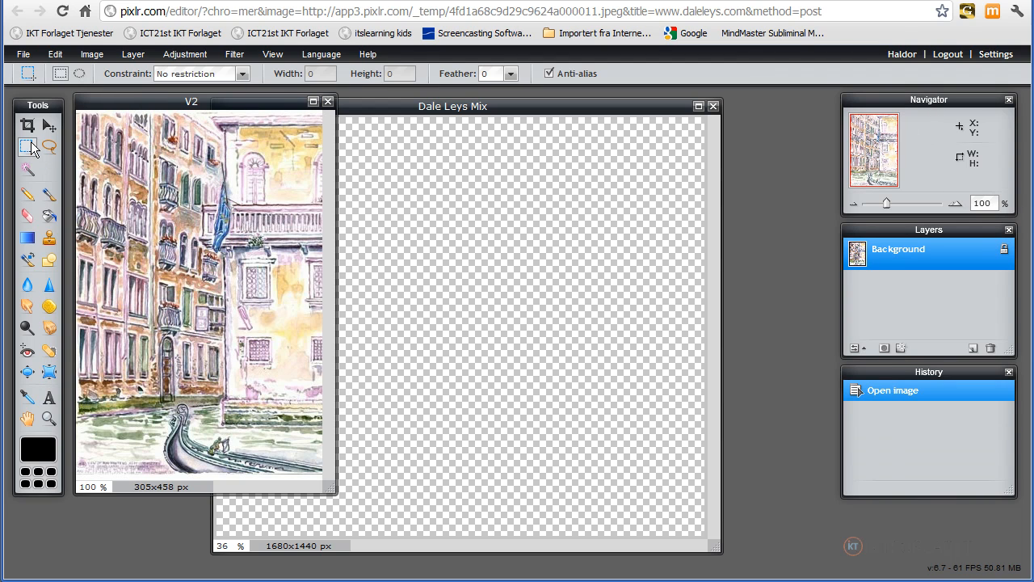
pyautogui.click(510, 73)
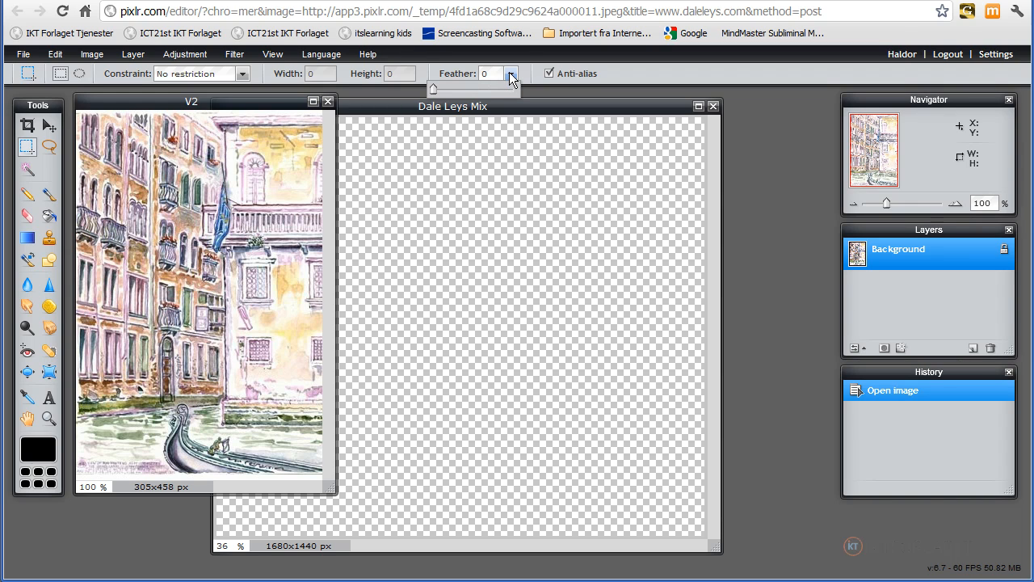
pyautogui.moveTo(432, 92); pyautogui.dragTo(455, 87)
pyautogui.moveTo(79, 115); pyautogui.dragTo(331, 484)
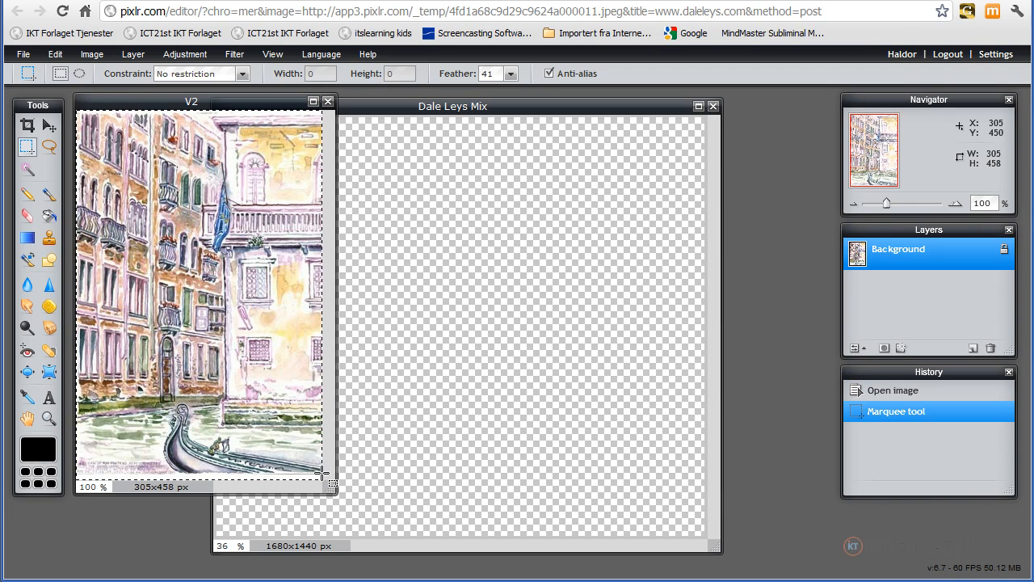
# Copy the selected V2 painting and paste it into the Dale Leys Mix image as a new layer
pyautogui.click(57, 54)
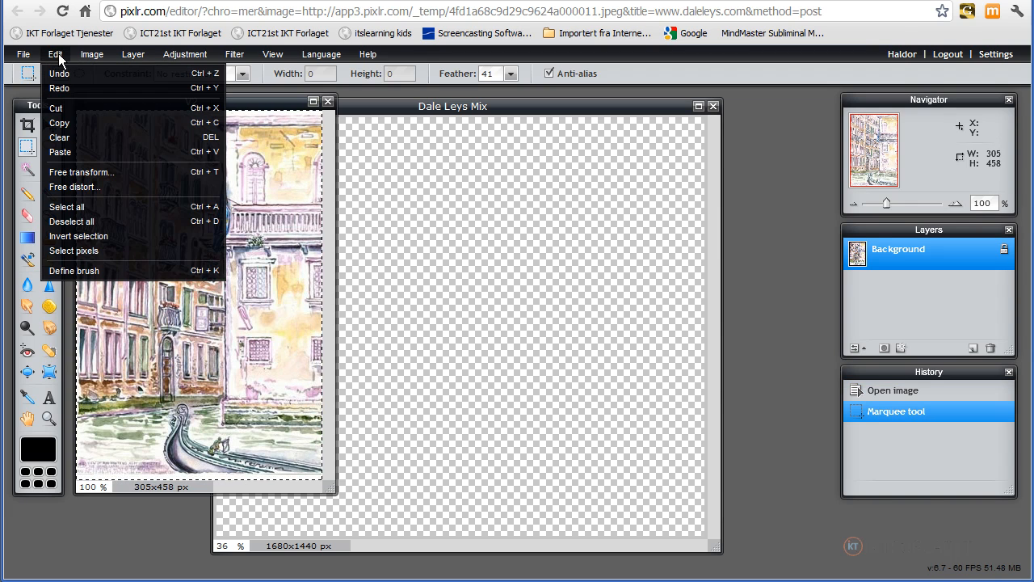
pyautogui.click(56, 122)
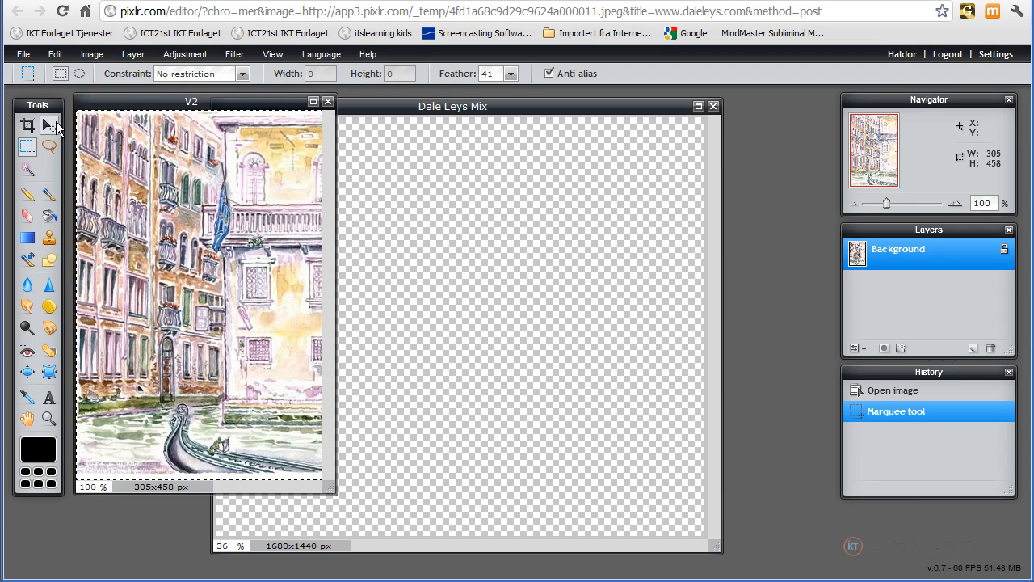
pyautogui.click(547, 105)
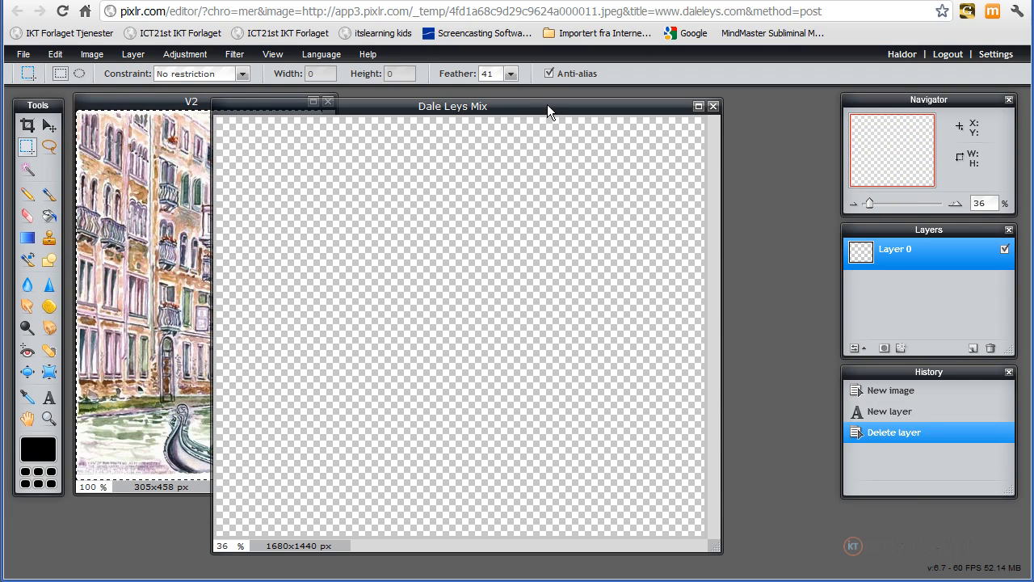
pyautogui.moveTo(521, 104); pyautogui.dragTo(541, 100)
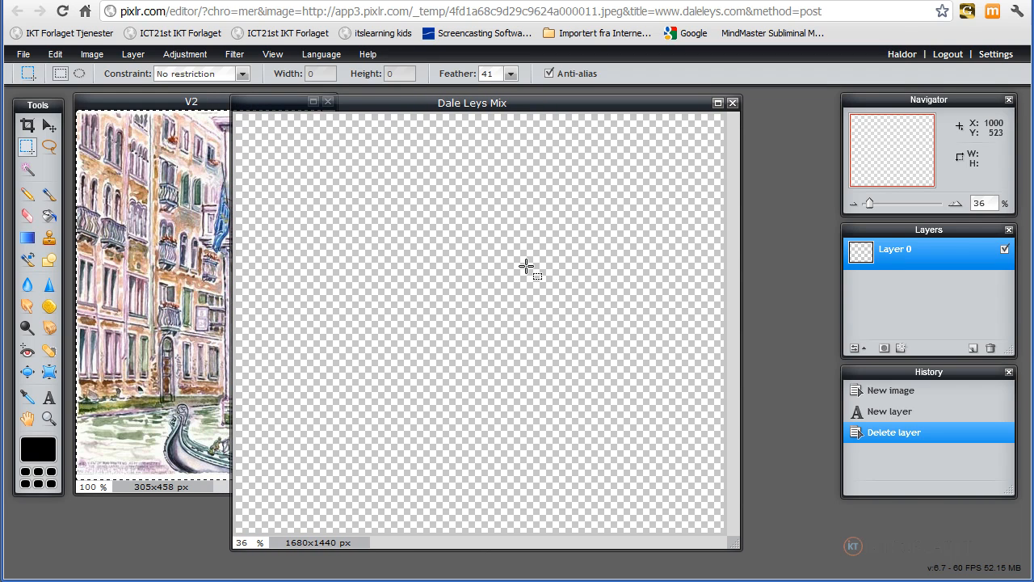
pyautogui.click(55, 56)
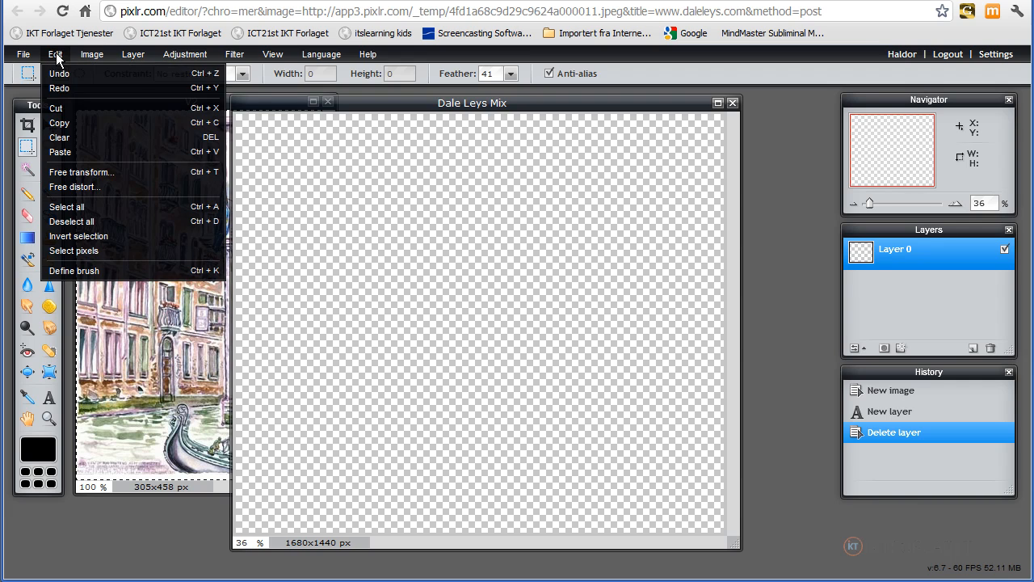
pyautogui.click(56, 152)
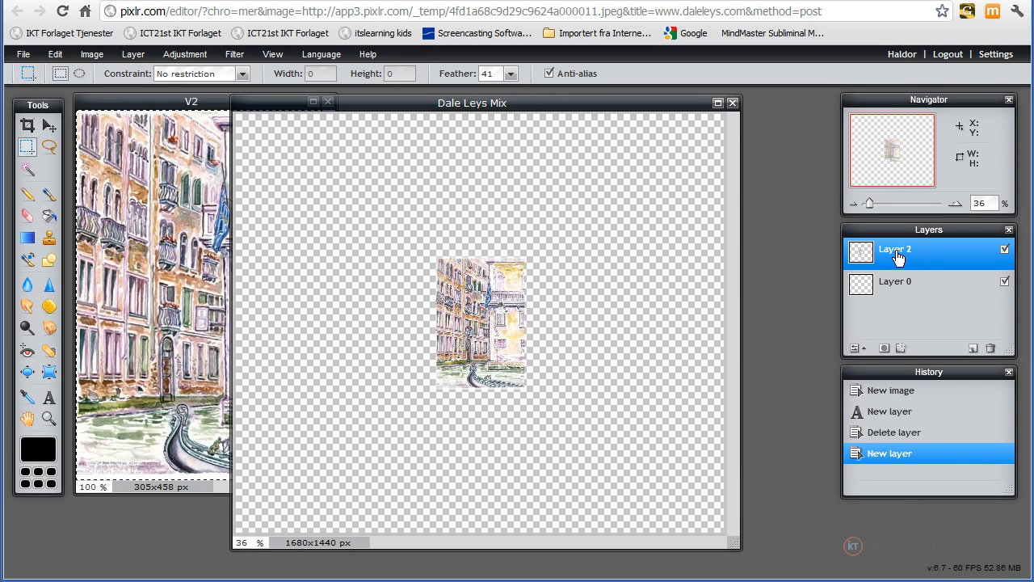
# Rename the pasted painting's layer as V2
pyautogui.doubleClick(896, 255)
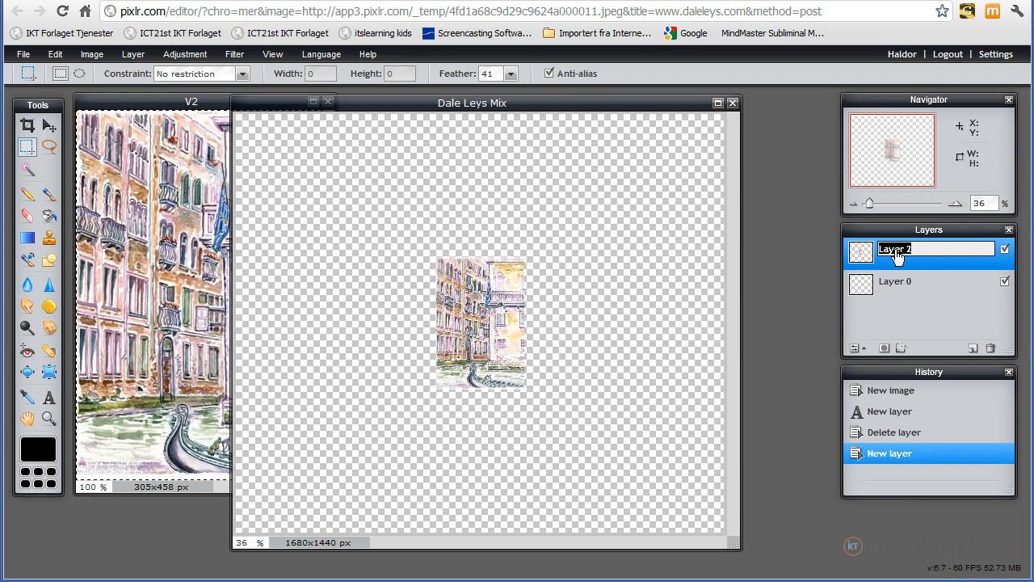
pyautogui.write('V2')
pyautogui.press('Return')
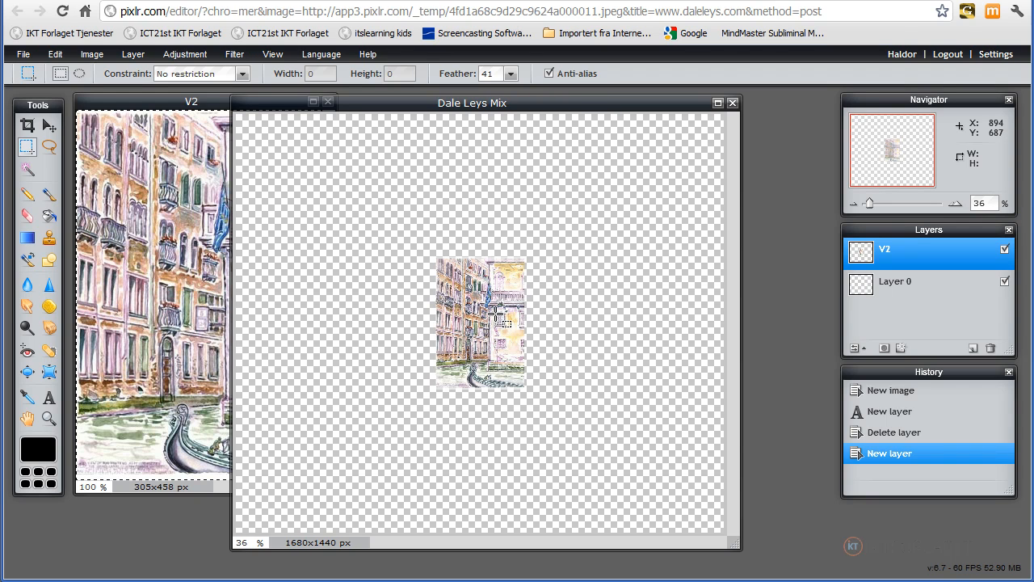
# Open the Venezia image from the Dale Leys folder of the Pixlr image library
pyautogui.click(24, 55)
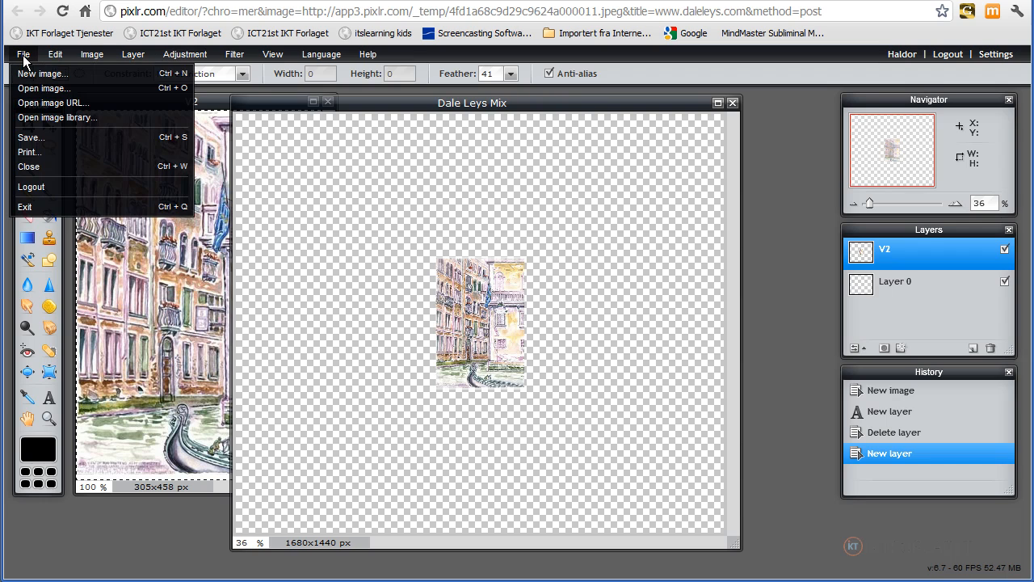
pyautogui.click(40, 117)
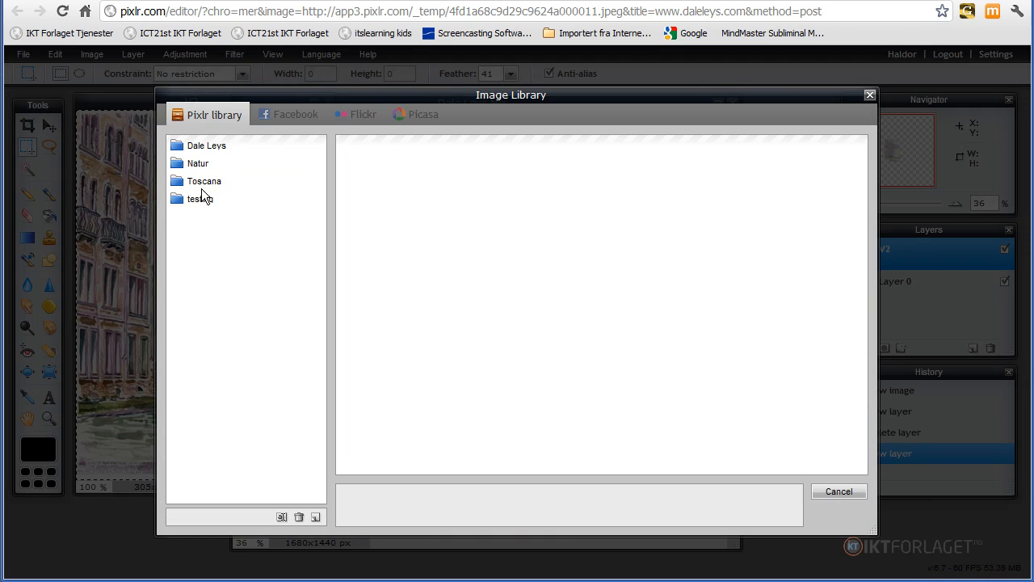
pyautogui.click(204, 150)
pyautogui.click(209, 146)
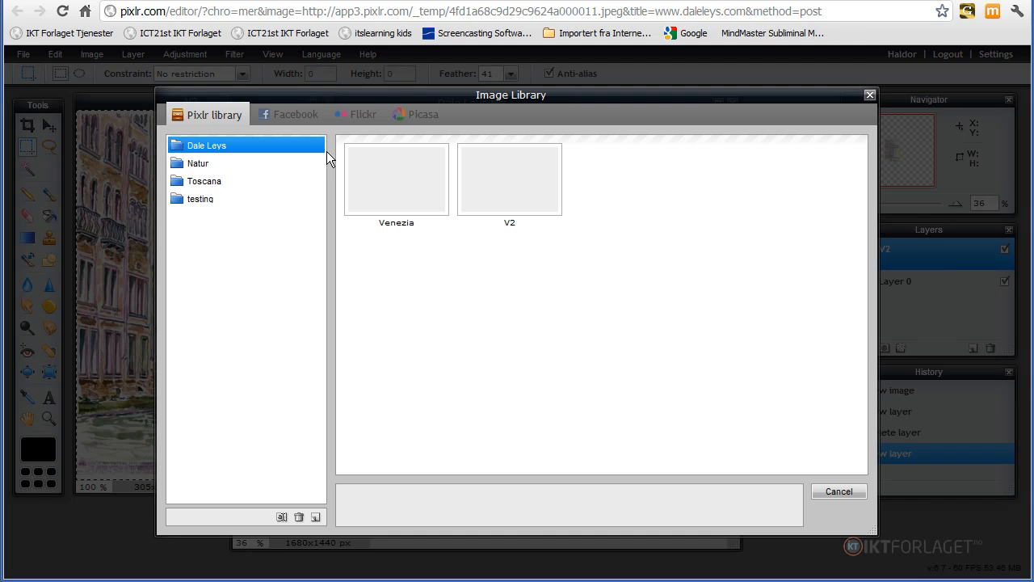
pyautogui.click(394, 182)
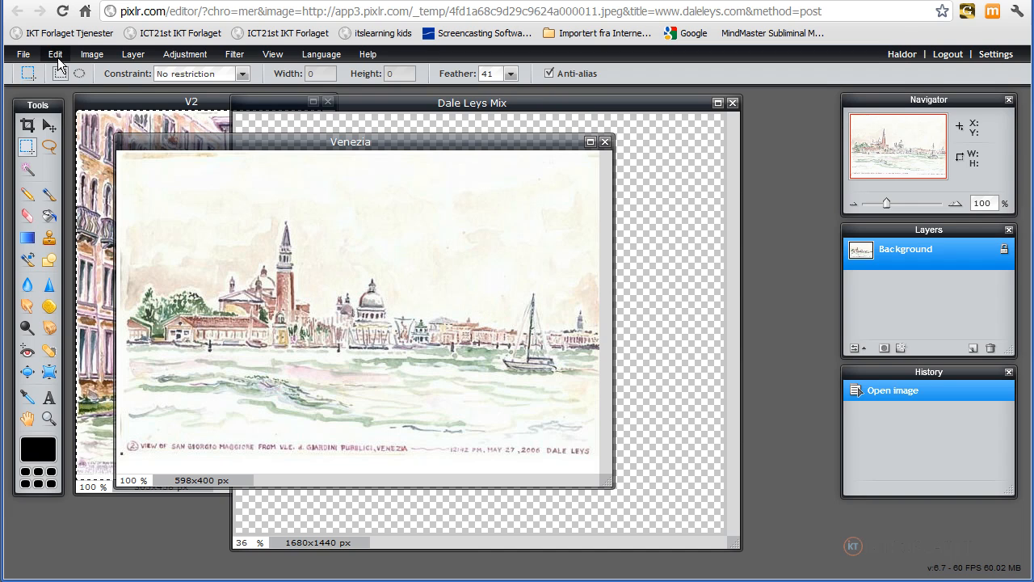
# Select the Venezia painting above its handwritten caption with the feathered rectangular marquee and copy it
pyautogui.click(26, 149)
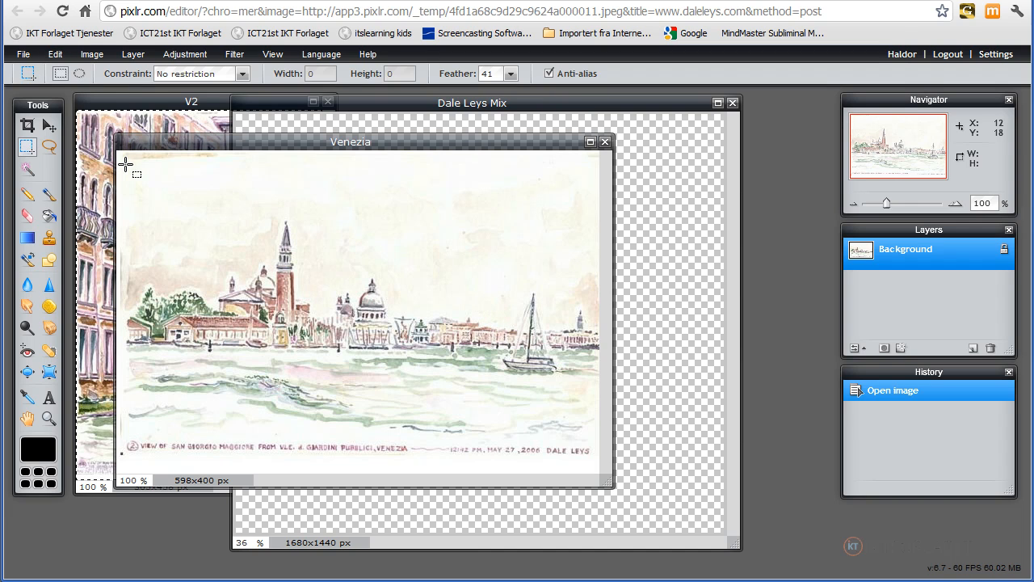
pyautogui.moveTo(125, 164); pyautogui.dragTo(598, 438)
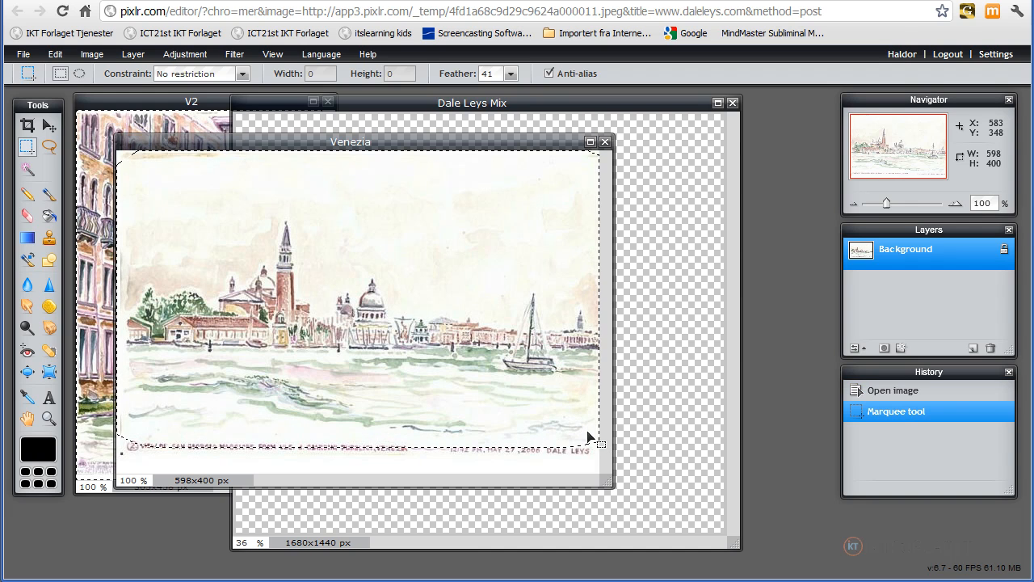
pyautogui.click(55, 54)
pyautogui.click(59, 122)
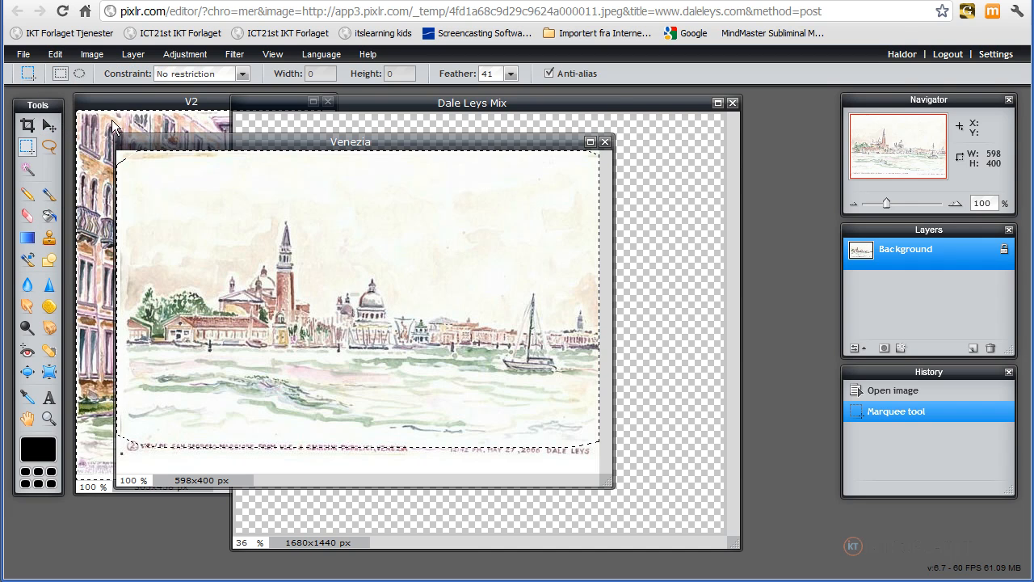
# Paste the copied painting into the Dale Leys Mix image and rename its new layer as Venezia
pyautogui.click(615, 101)
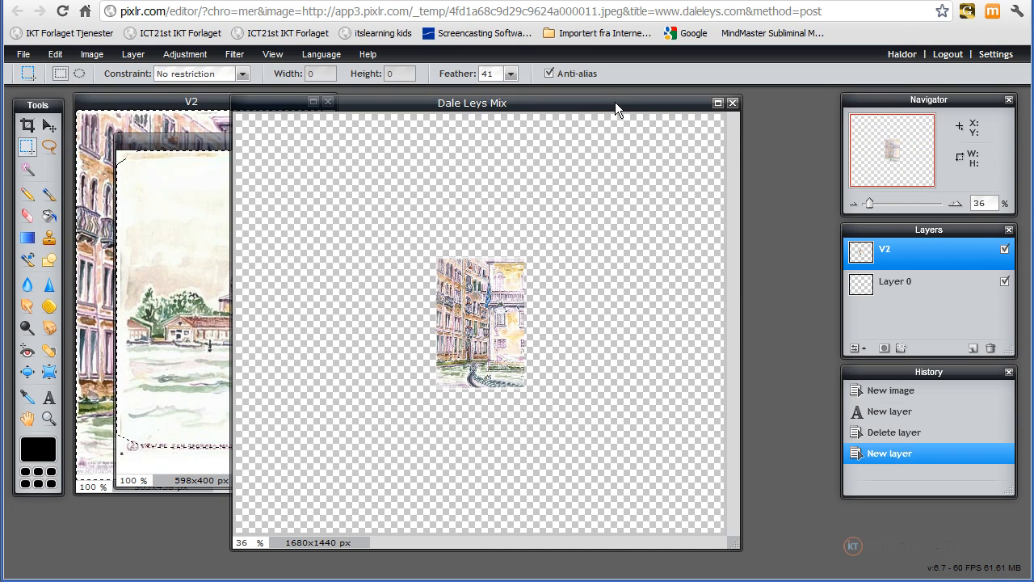
pyautogui.click(55, 55)
pyautogui.click(68, 152)
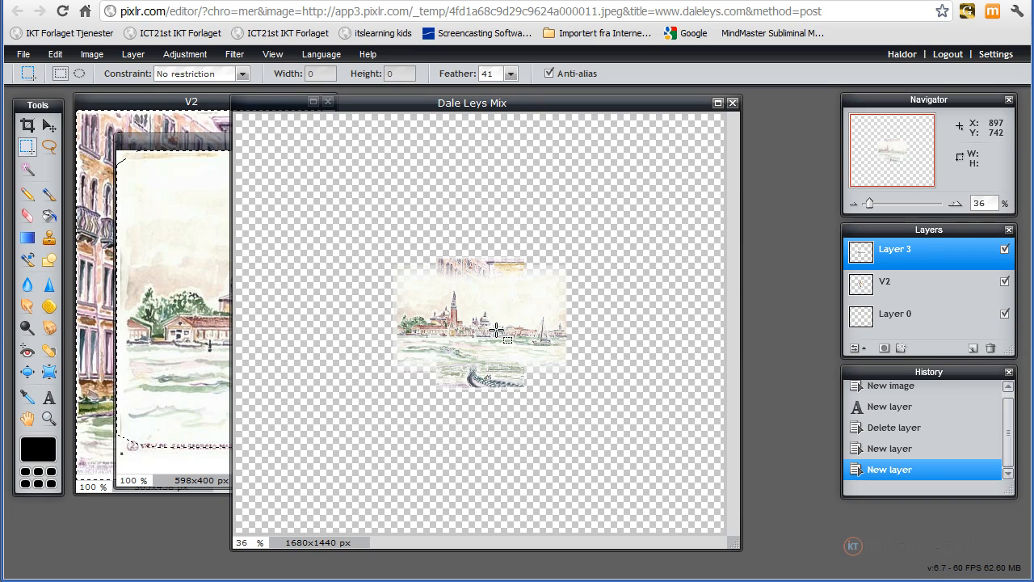
pyautogui.doubleClick(902, 252)
pyautogui.write('Venezia')
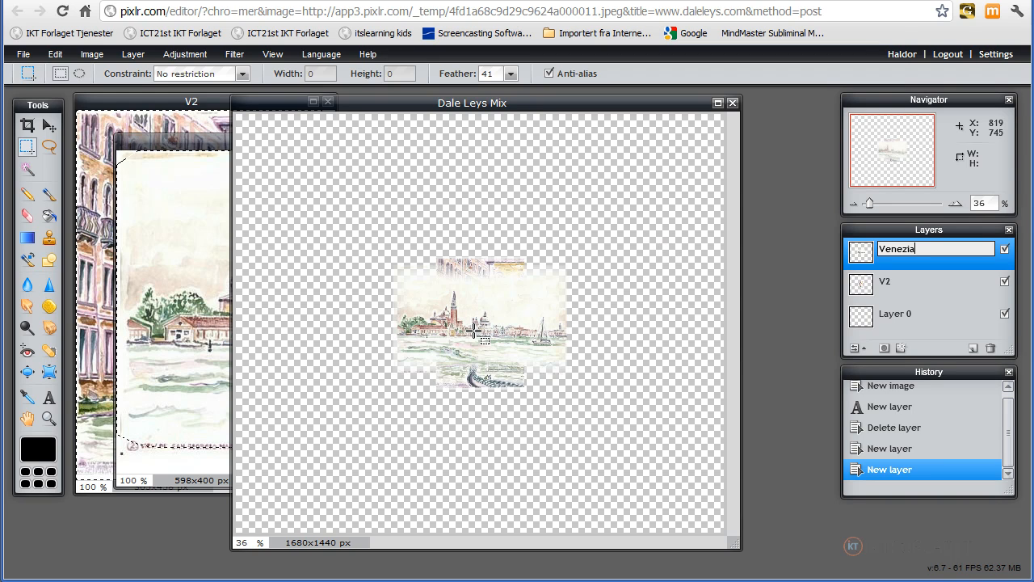
# Move the Venezia layer up and to the left so it uncovers more of the V2 painting
pyautogui.moveTo(869, 203); pyautogui.dragTo(878, 200)
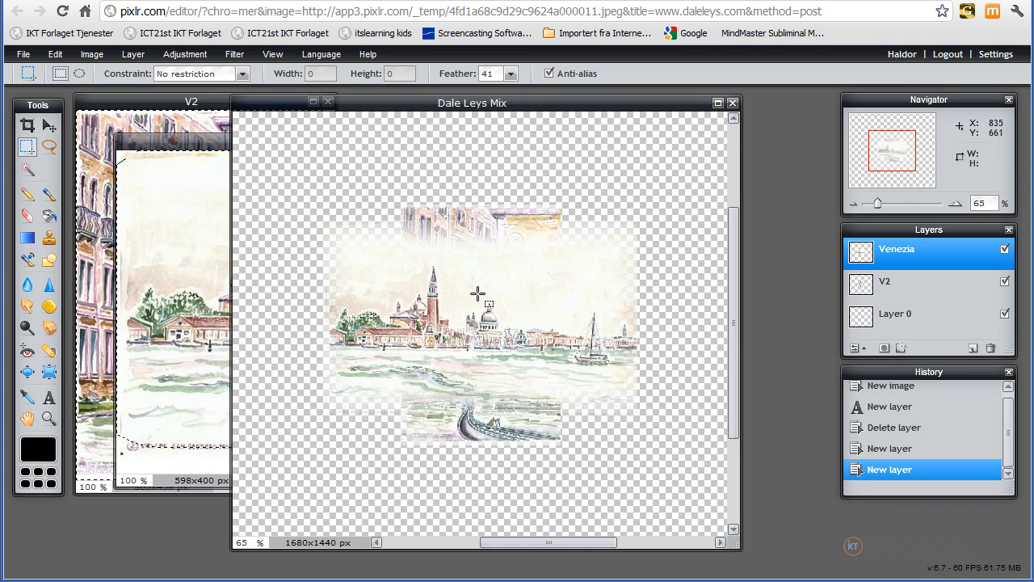
pyautogui.click(47, 125)
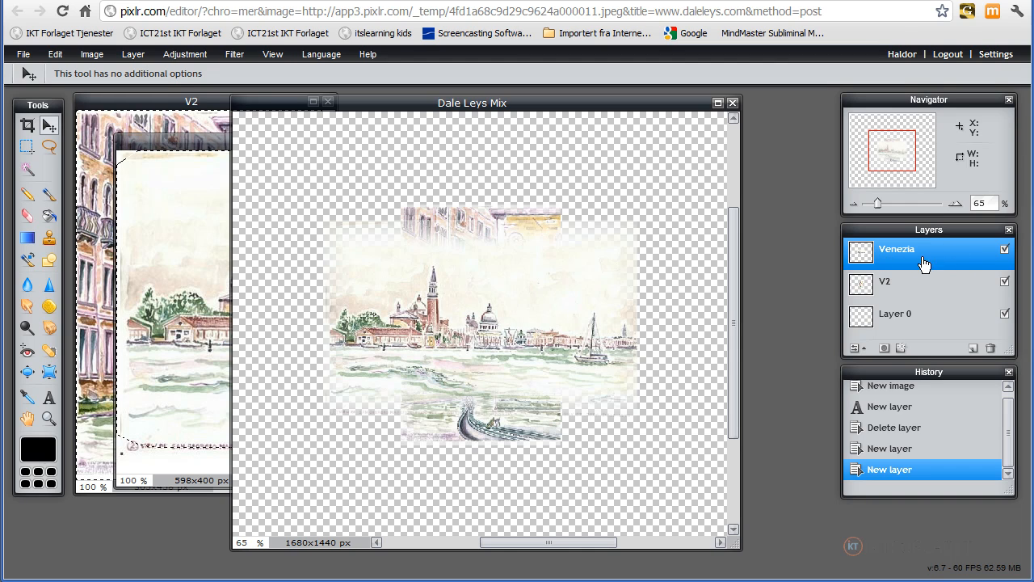
pyautogui.moveTo(610, 314); pyautogui.dragTo(556, 261)
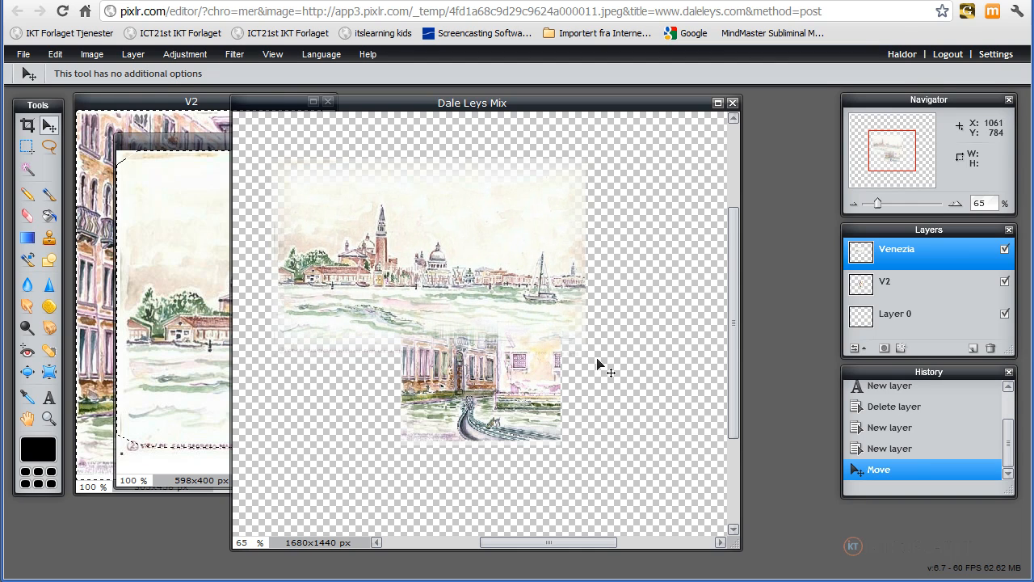
# Move the V2 layer down and right to overlap the Venezia painting's lower-right corner, and place it above Venezia in the layer order
pyautogui.click(901, 290)
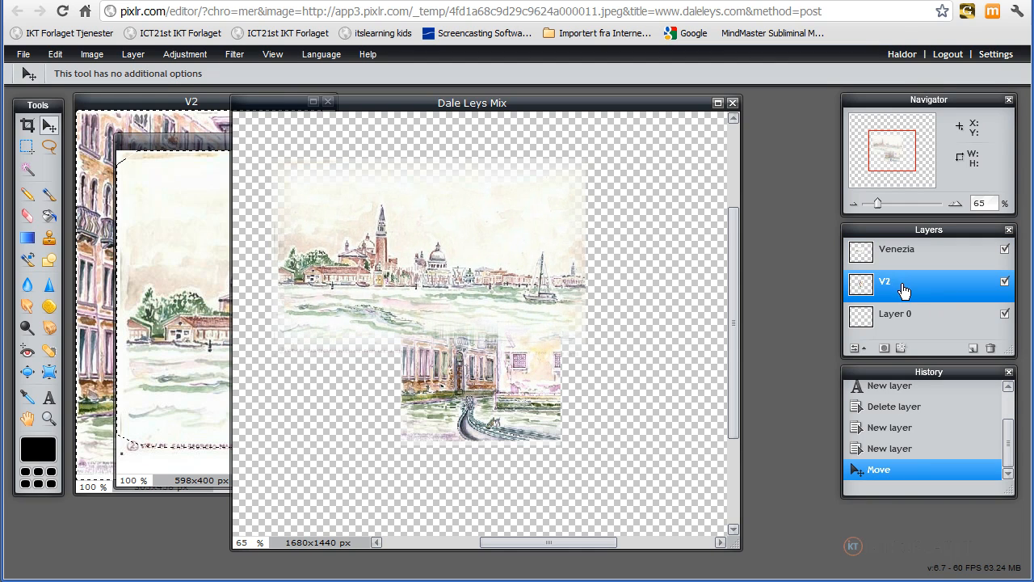
pyautogui.moveTo(503, 385); pyautogui.dragTo(608, 434)
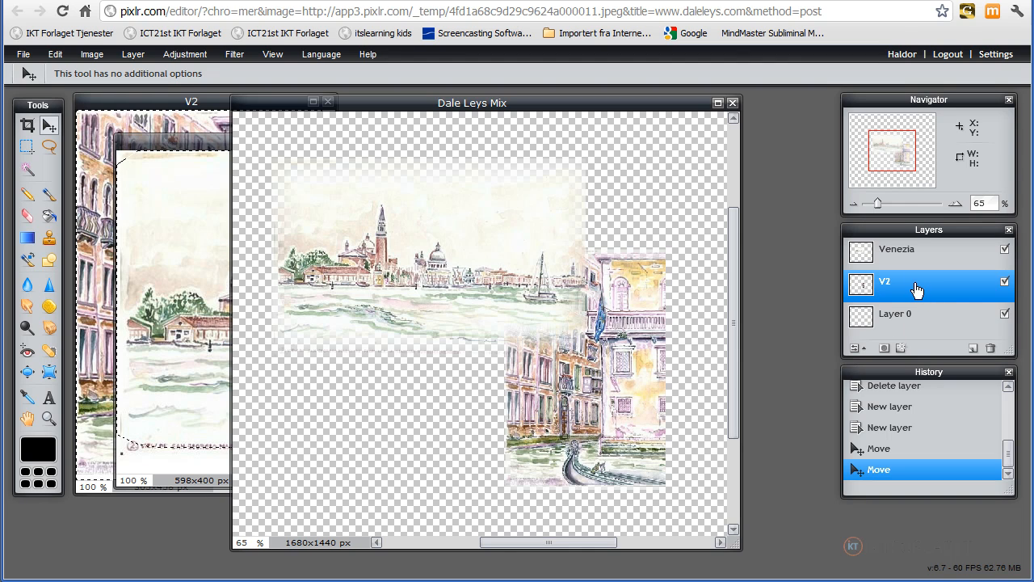
pyautogui.moveTo(919, 291); pyautogui.dragTo(912, 237)
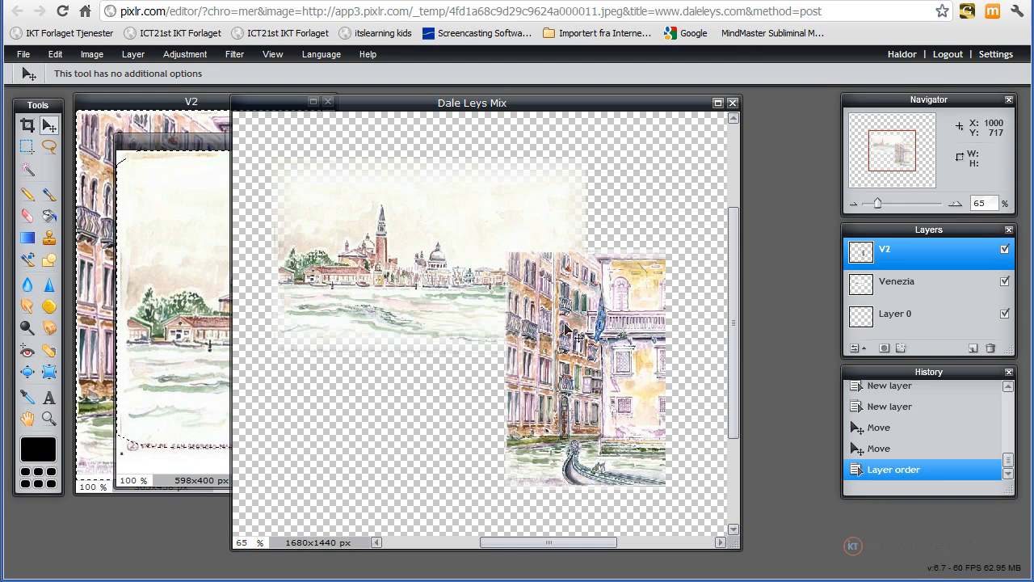
# Add a text layer below the Venezia painting reading "Dale Leys's drawings from VENEZIA"
pyautogui.click(49, 398)
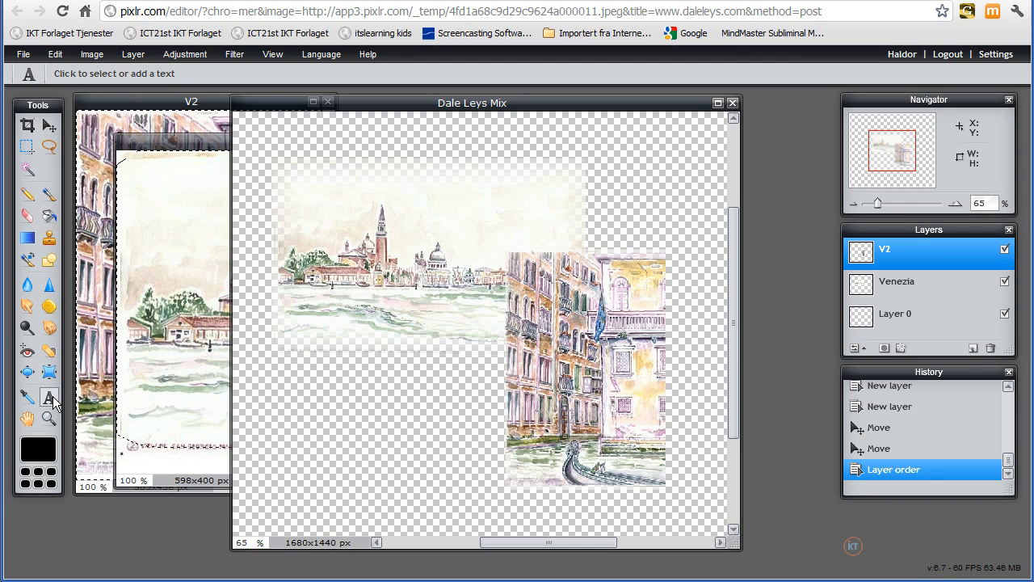
pyautogui.click(316, 361)
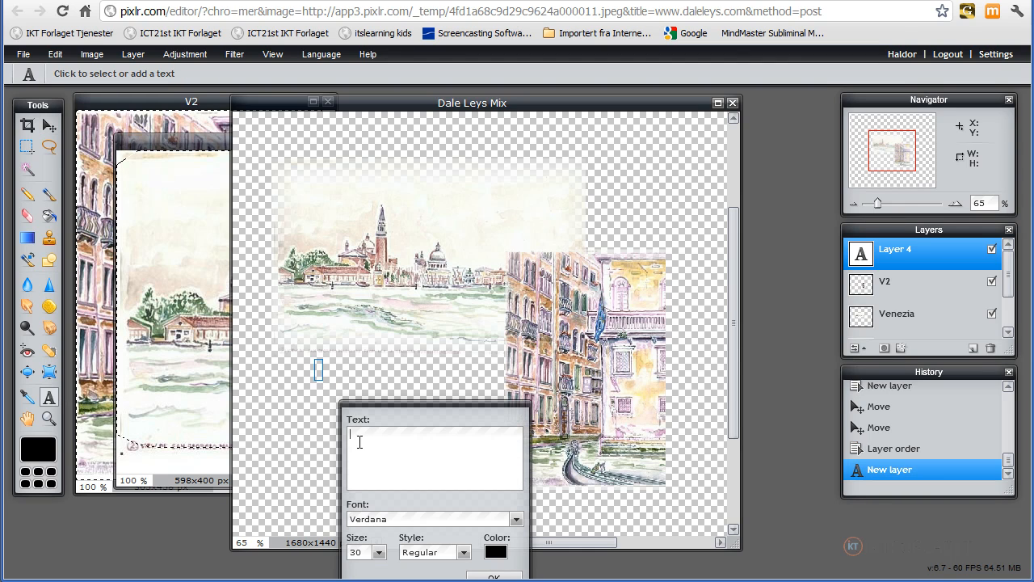
pyautogui.write('Dale Leys')
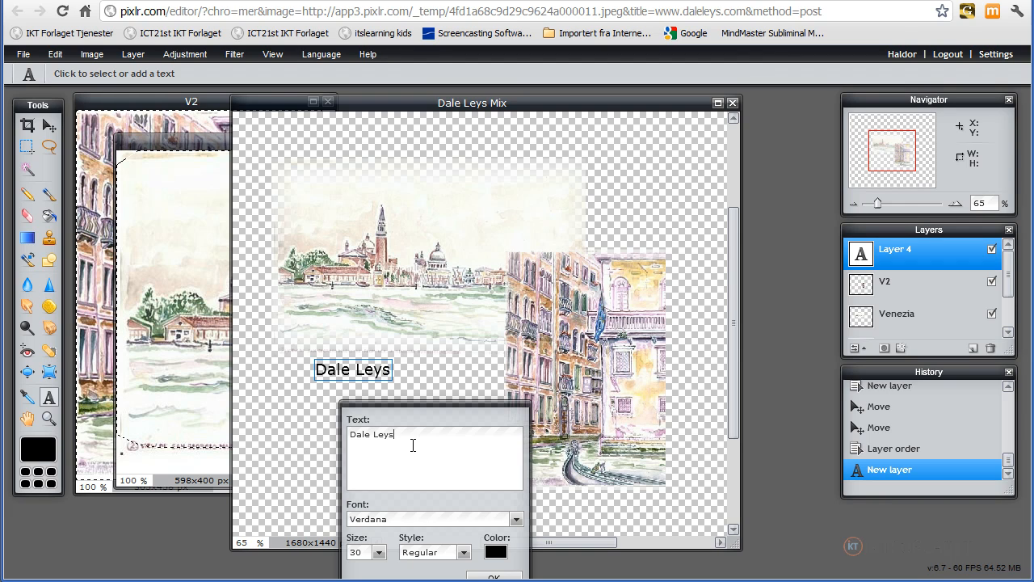
pyautogui.write("'s drawings from VENE")
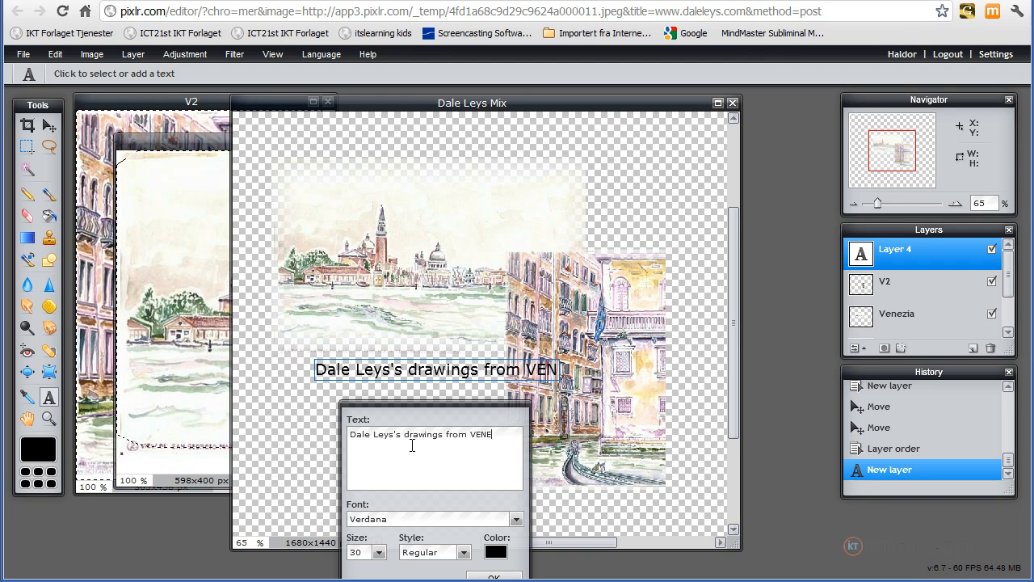
pyautogui.write('ZIA')
# Set the caption's text color to the brown a36943
pyautogui.click(497, 553)
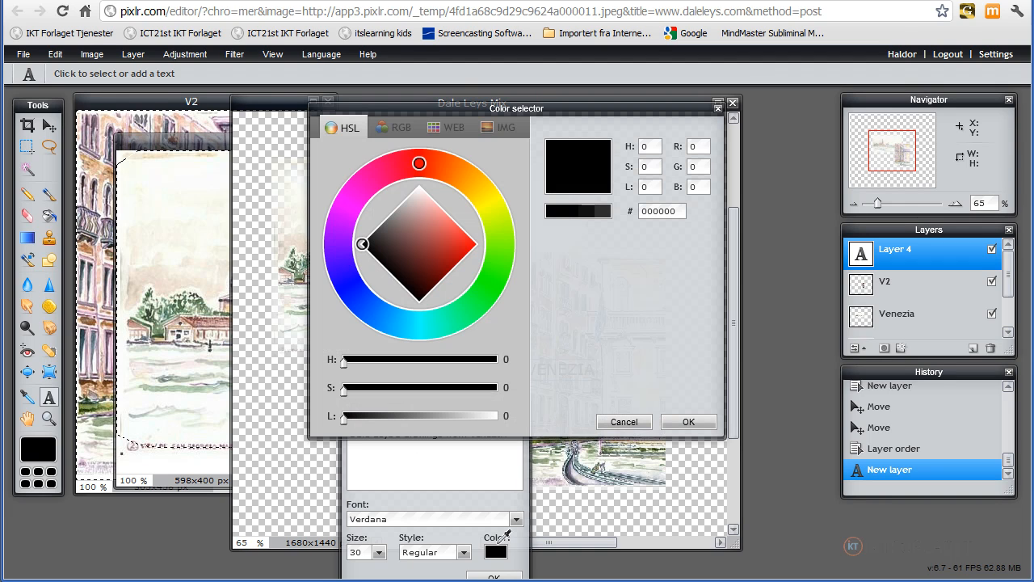
pyautogui.click(454, 171)
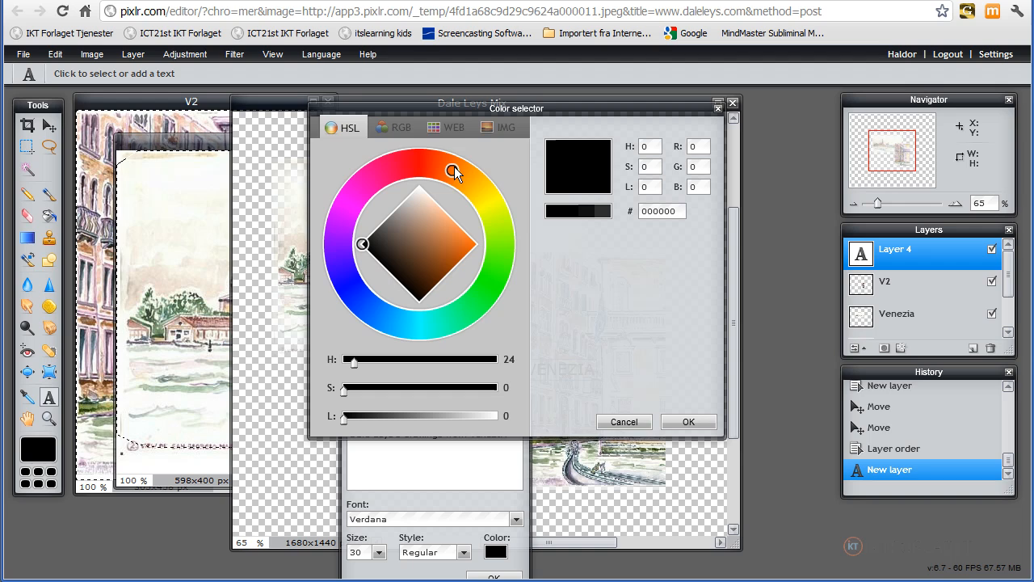
pyautogui.click(443, 230)
pyautogui.click(433, 241)
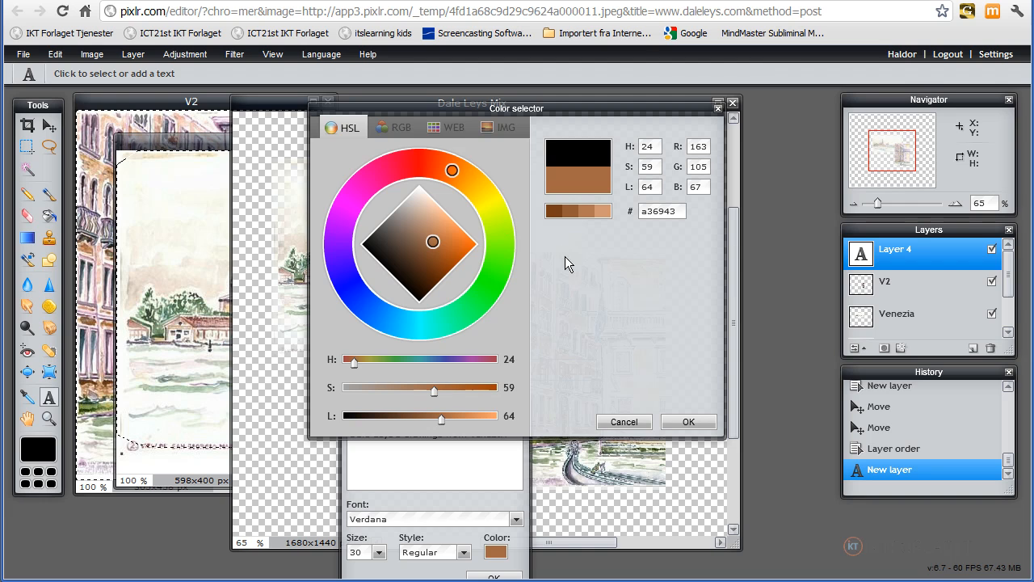
pyautogui.click(689, 421)
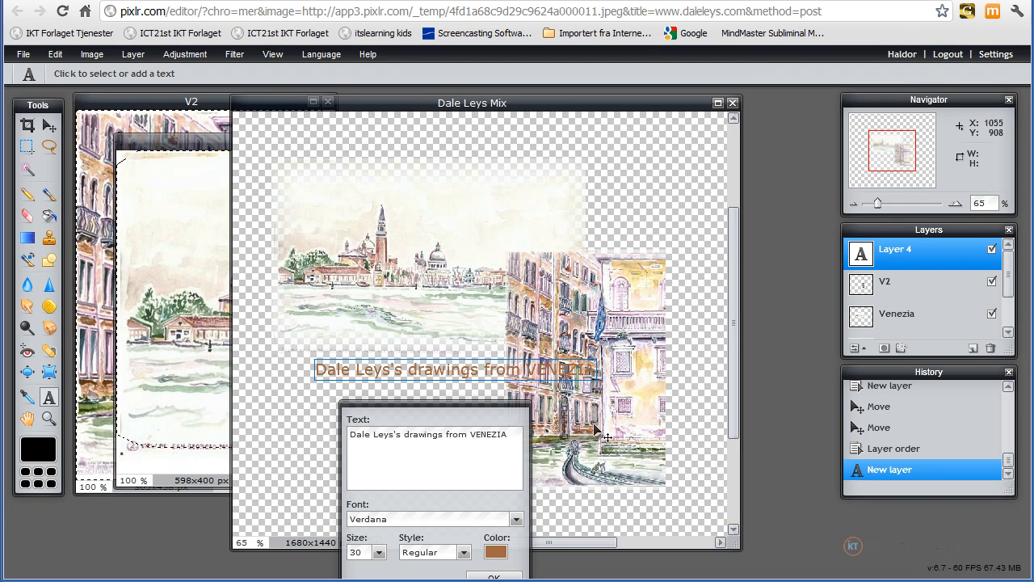
# Set the caption's font to Adobe Caslon Pro in Bold style and apply the text
pyautogui.moveTo(478, 412); pyautogui.dragTo(670, 141)
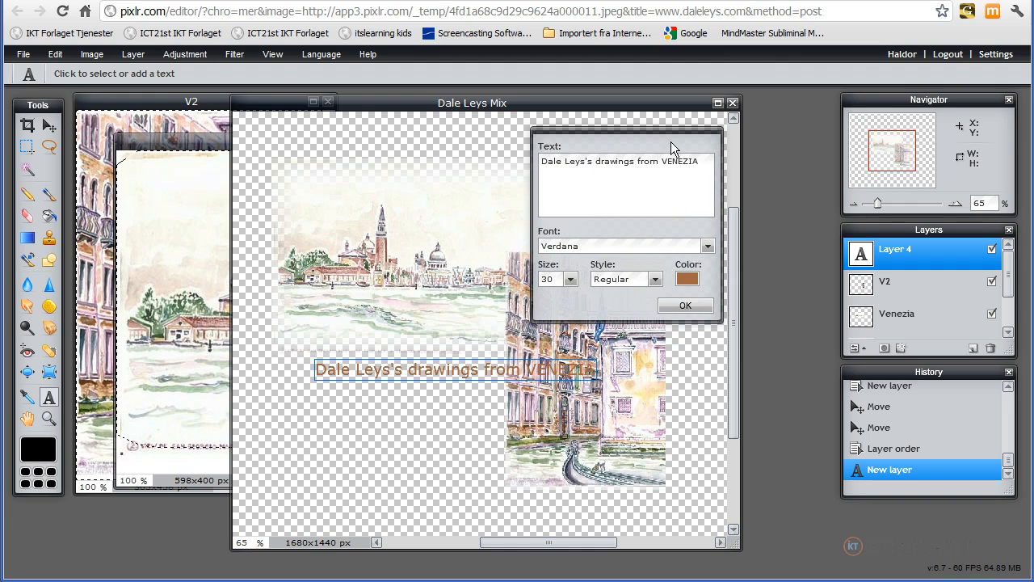
pyautogui.click(708, 247)
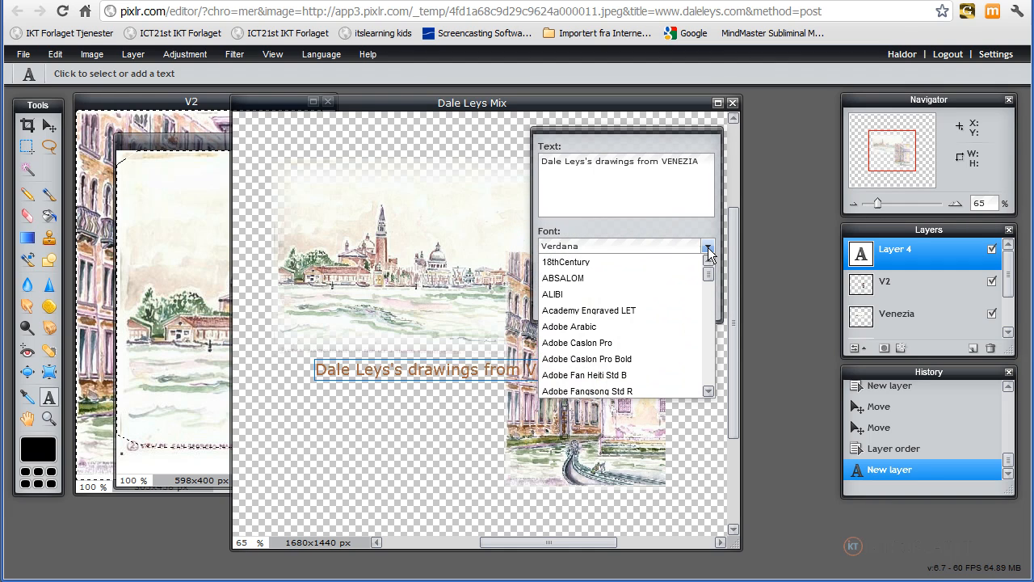
pyautogui.click(585, 342)
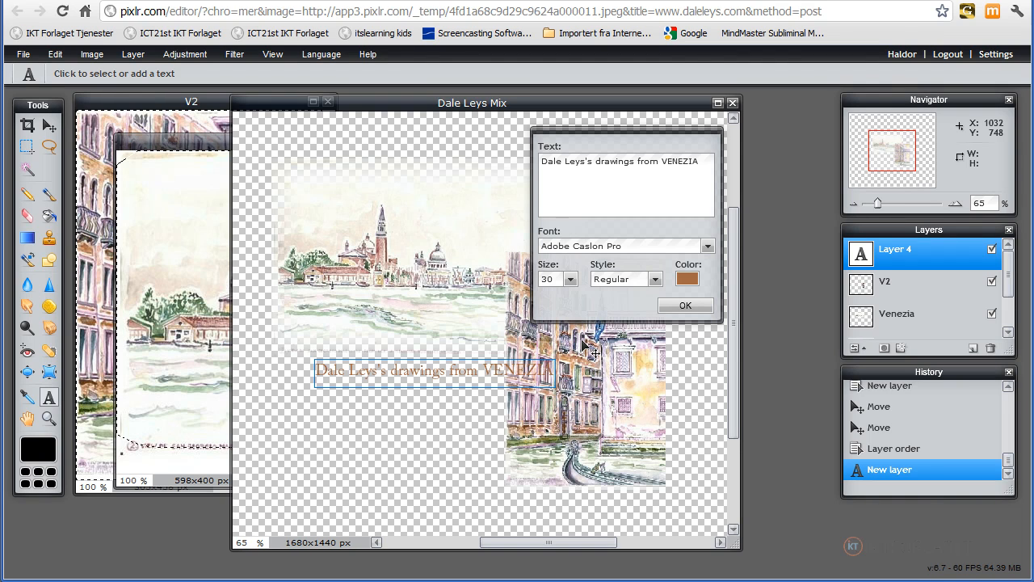
pyautogui.click(655, 279)
pyautogui.click(622, 307)
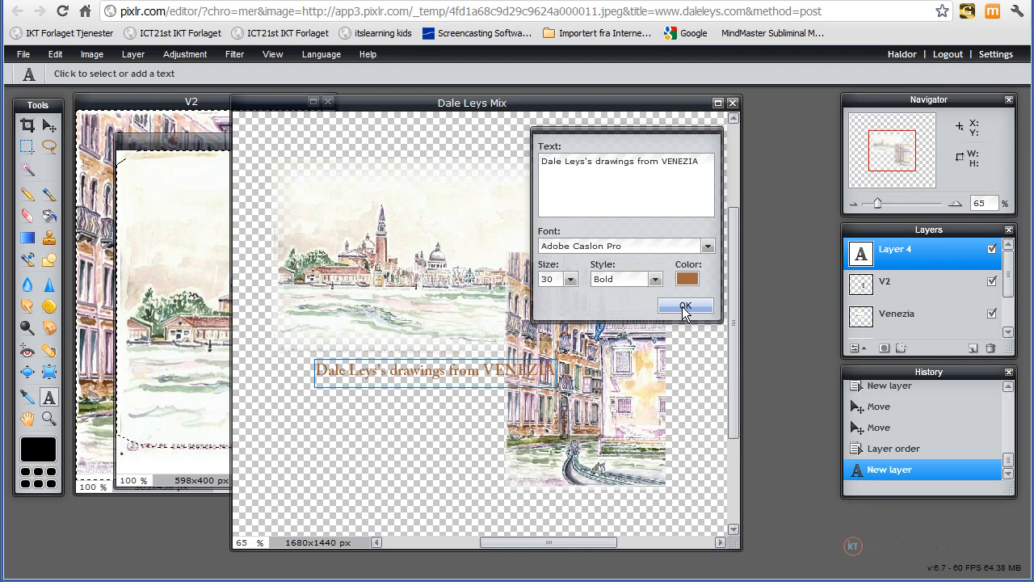
pyautogui.click(684, 307)
# Move the caption up over the sky at the right of the Venezia painting and flatten the image into one layer
pyautogui.click(48, 125)
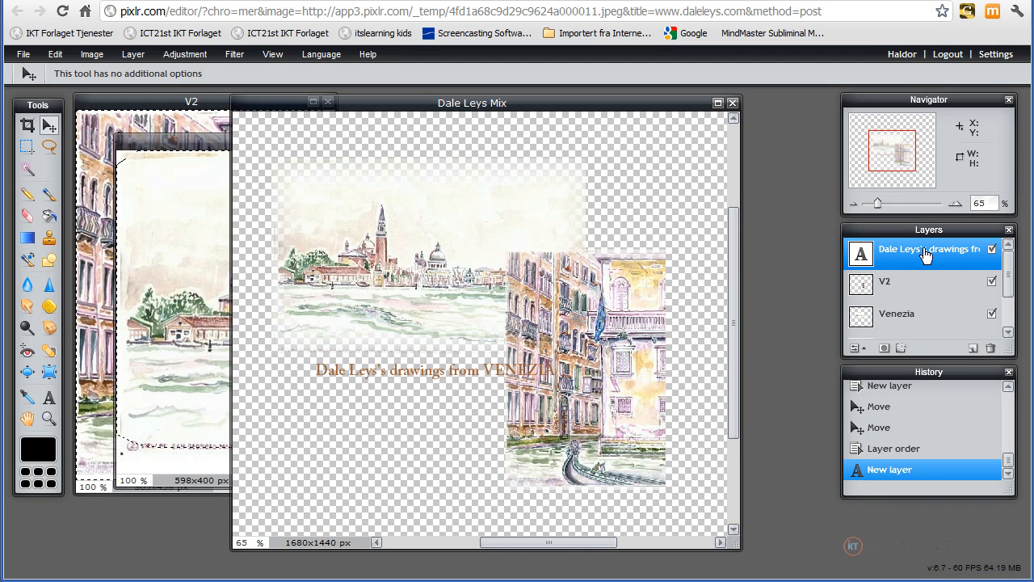
pyautogui.moveTo(446, 373); pyautogui.dragTo(522, 212)
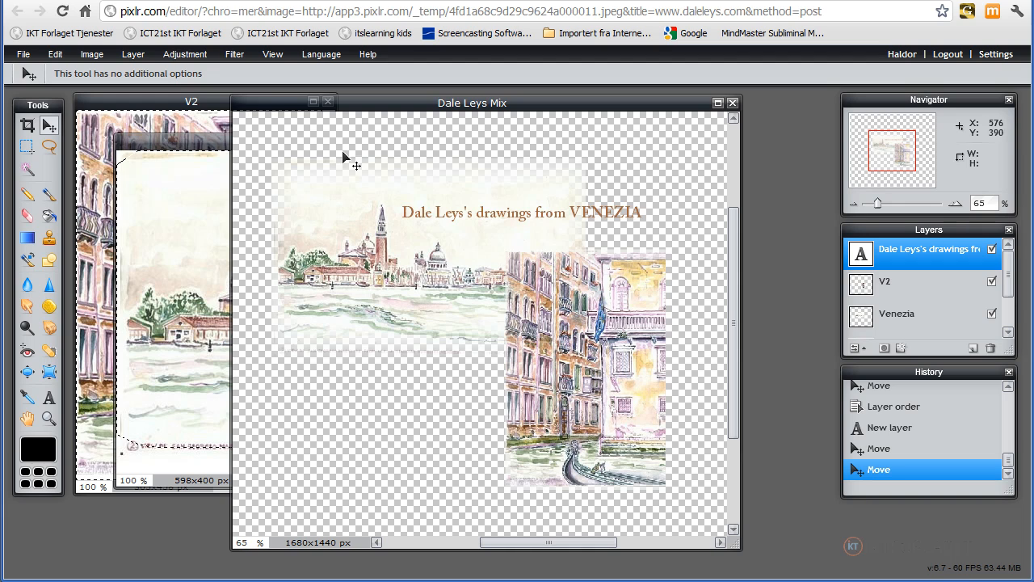
pyautogui.click(133, 54)
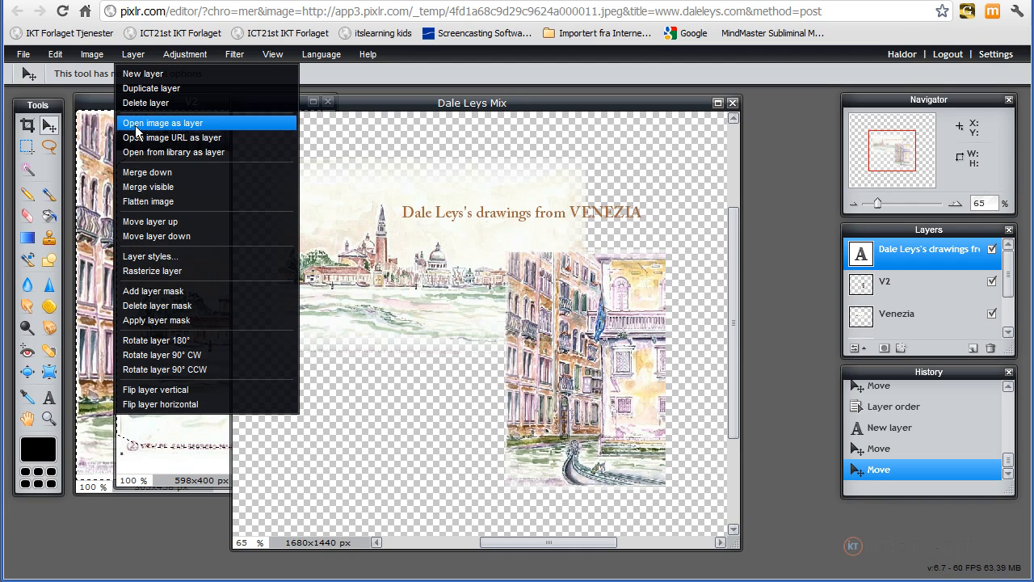
pyautogui.click(138, 208)
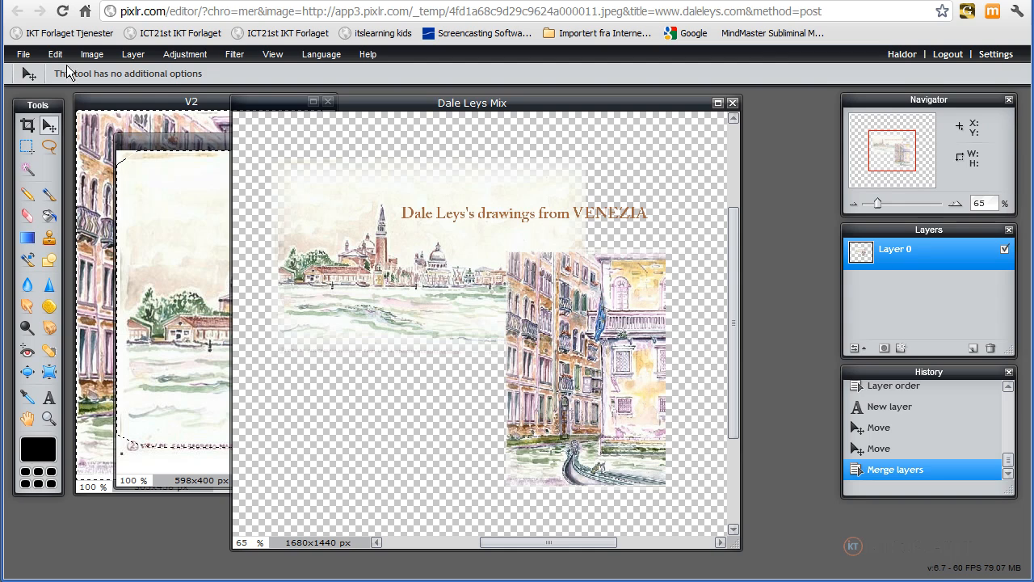
# Save the image to the Dale Leys folder of the Pixlr library as Dale Leys Mix 01 in transparent PNG format
pyautogui.click(24, 54)
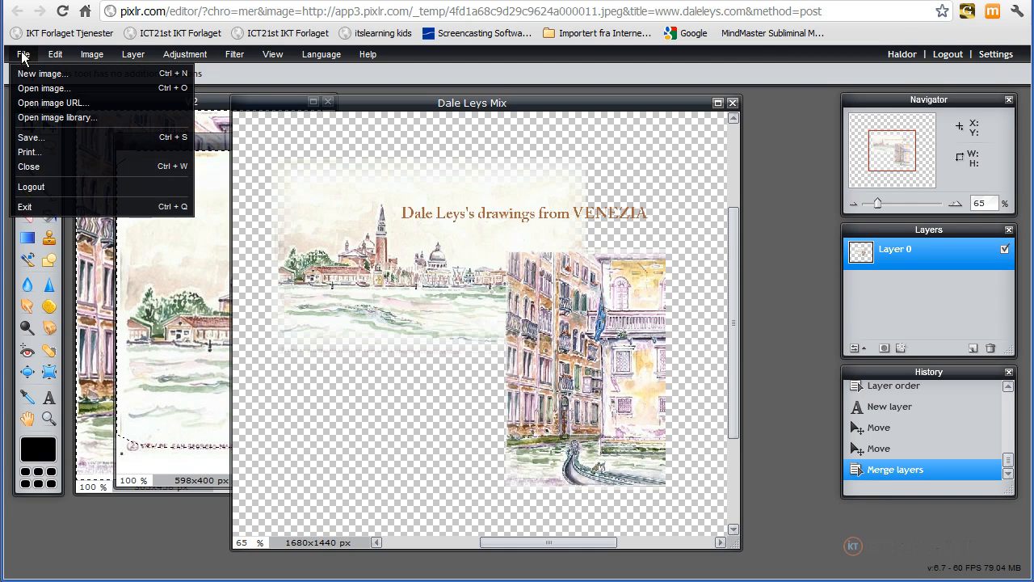
pyautogui.click(35, 139)
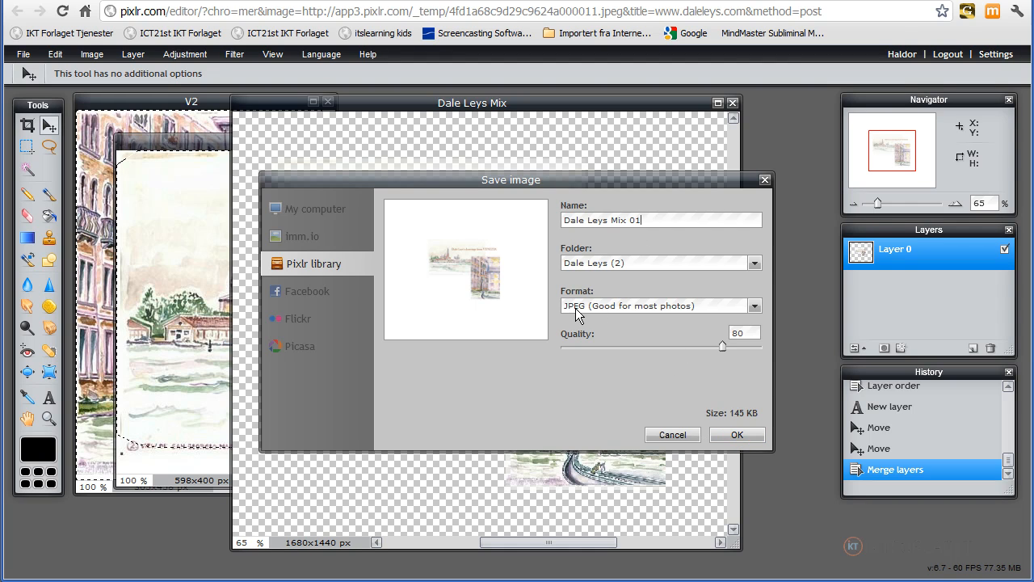
pyautogui.click(755, 305)
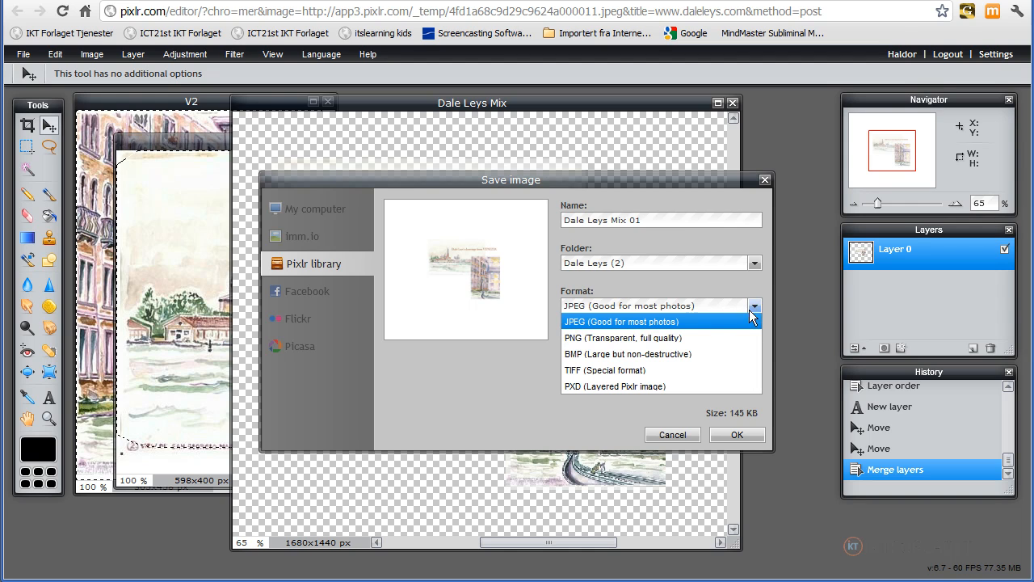
pyautogui.click(647, 339)
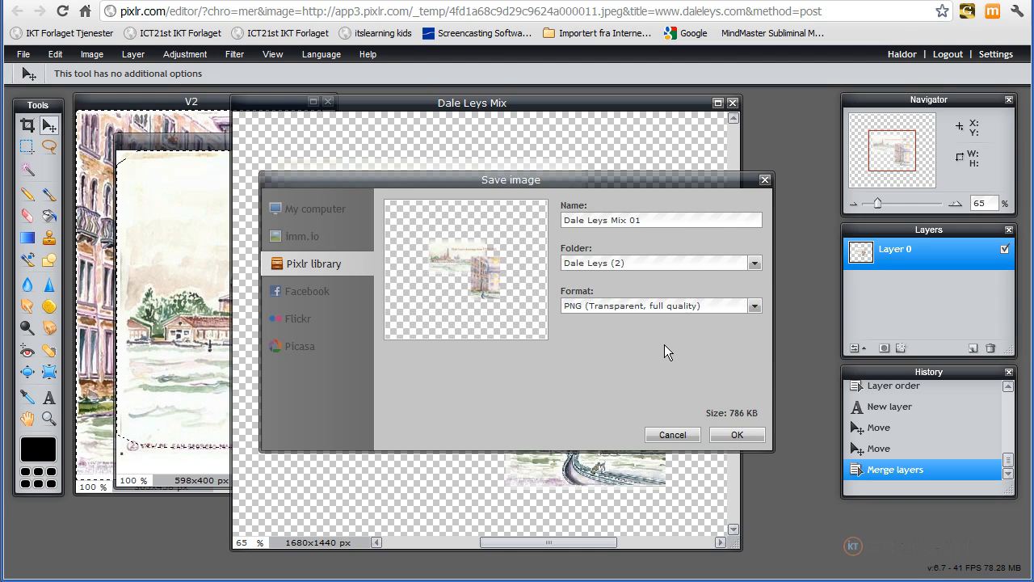
pyautogui.click(736, 435)
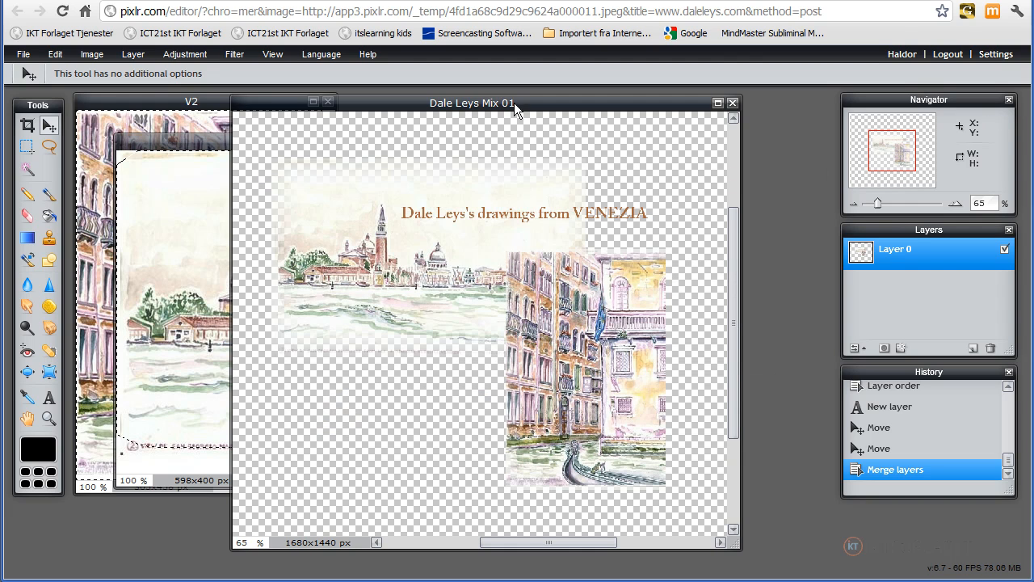
# Select the whole collage with a rectangular marquee of about 783 x 638 px at feather 0 and copy it
pyautogui.moveTo(877, 203); pyautogui.dragTo(867, 202)
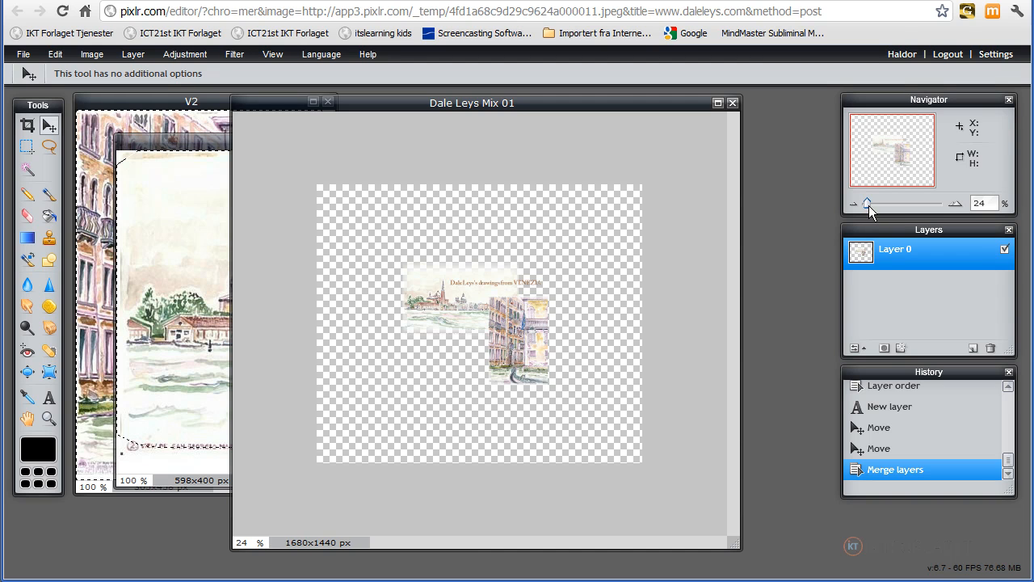
pyautogui.moveTo(868, 202); pyautogui.dragTo(871, 203)
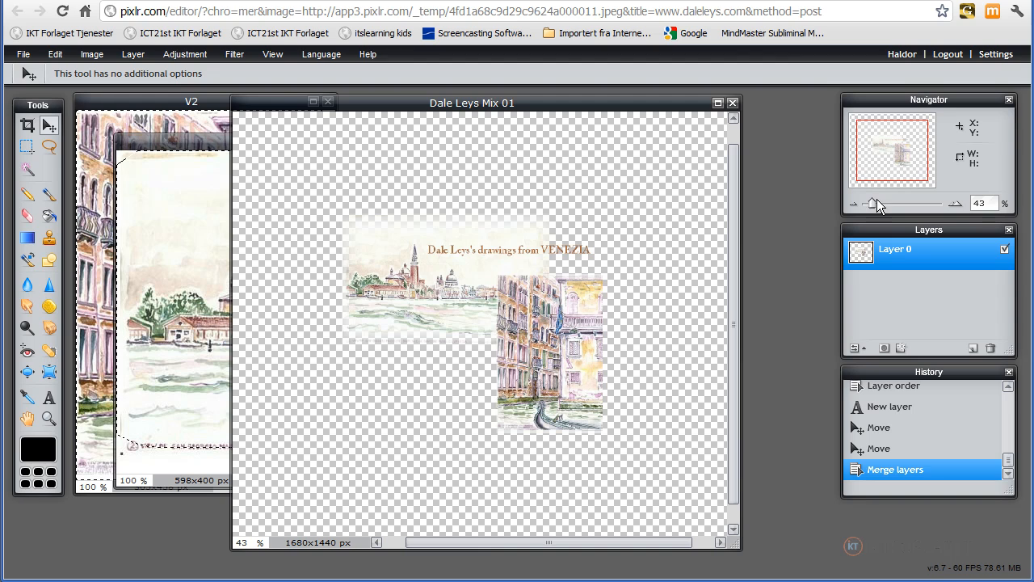
pyautogui.click(29, 152)
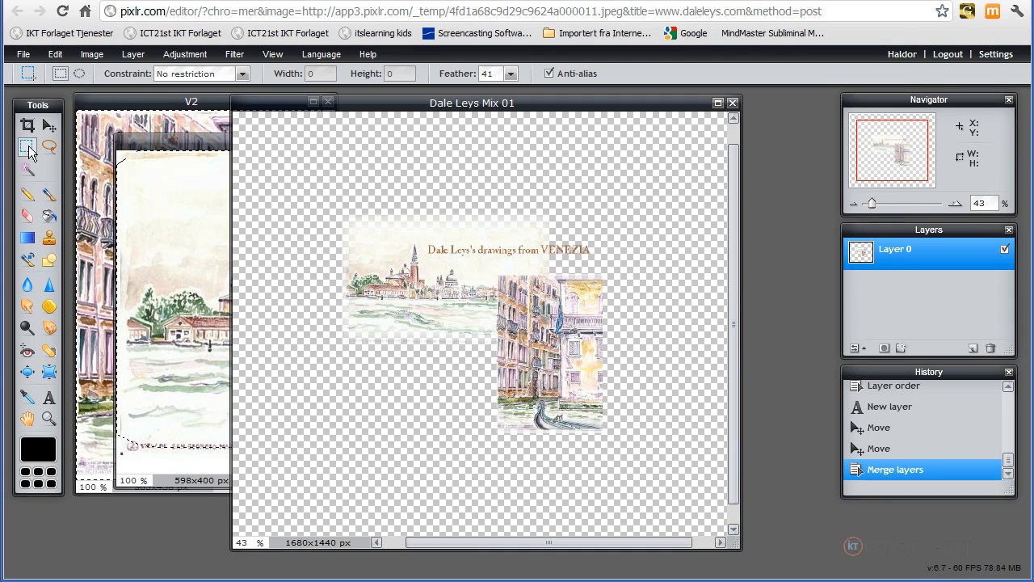
pyautogui.click(512, 73)
pyautogui.moveTo(468, 90); pyautogui.dragTo(434, 91)
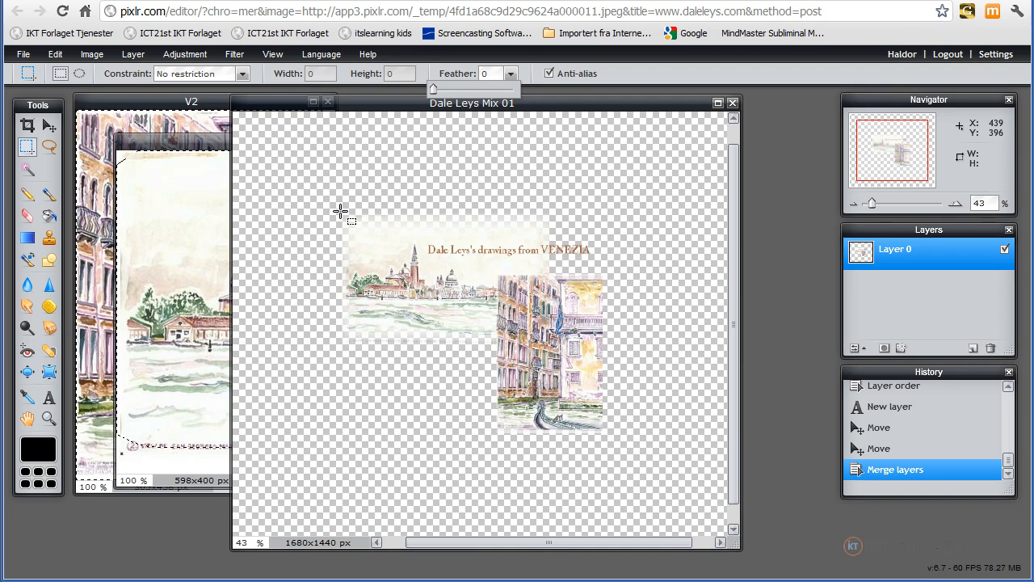
pyautogui.moveTo(339, 214); pyautogui.dragTo(610, 435)
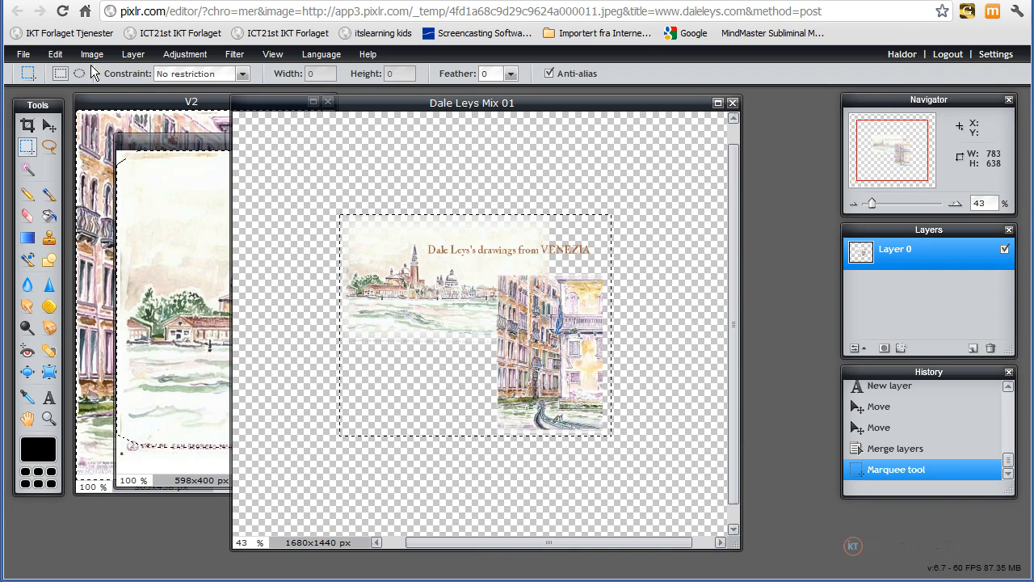
pyautogui.click(55, 54)
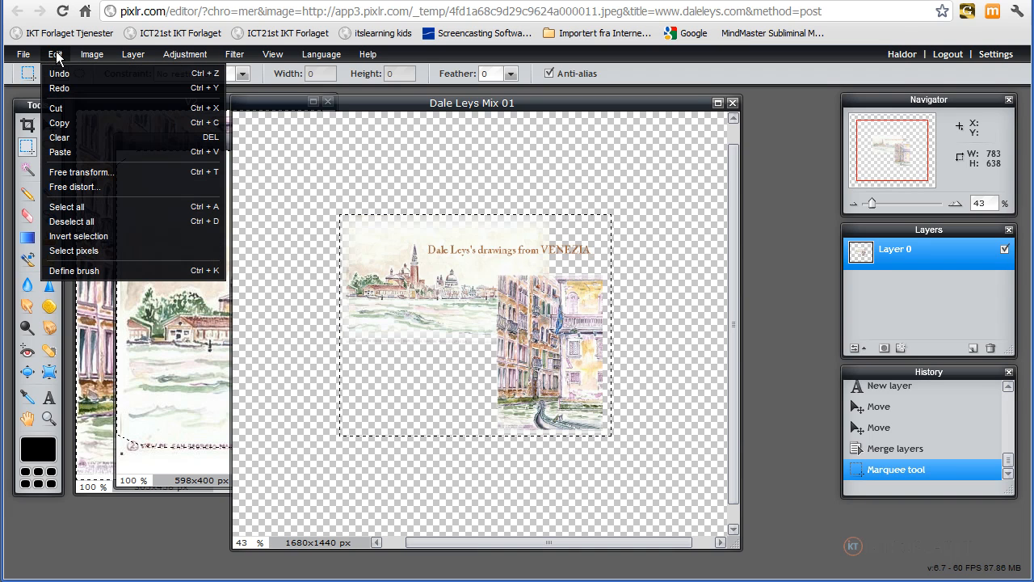
pyautogui.click(56, 125)
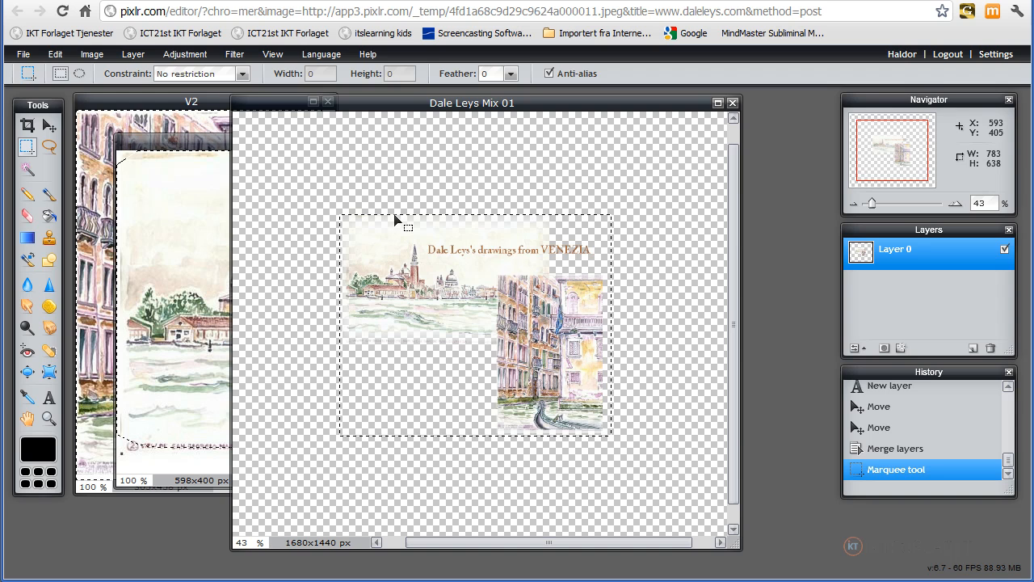
# Create a transparent 783 x 638 px image from the clipboard, then reposition its window and enlarge it around the whole collage
pyautogui.click(24, 54)
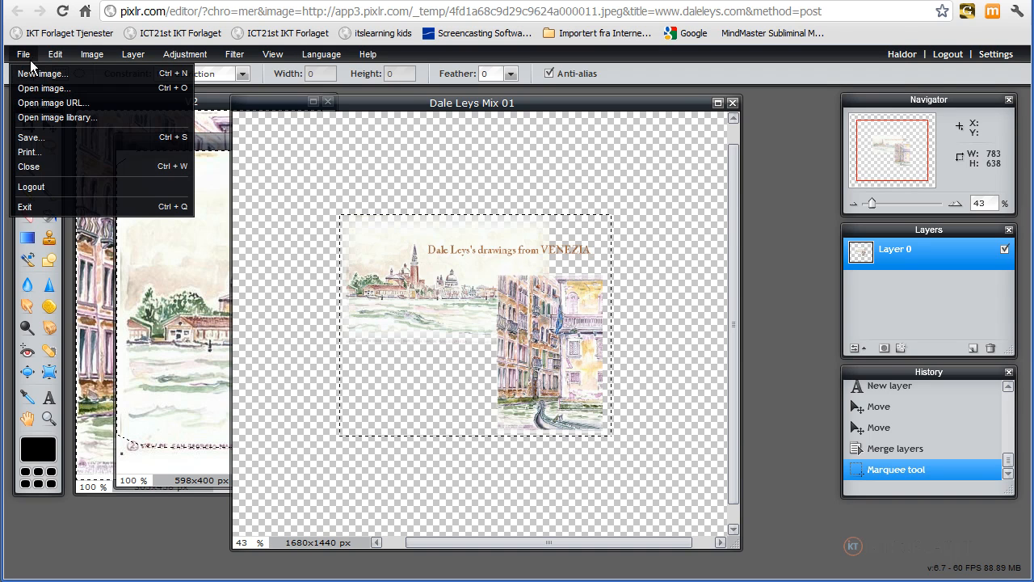
pyautogui.click(37, 74)
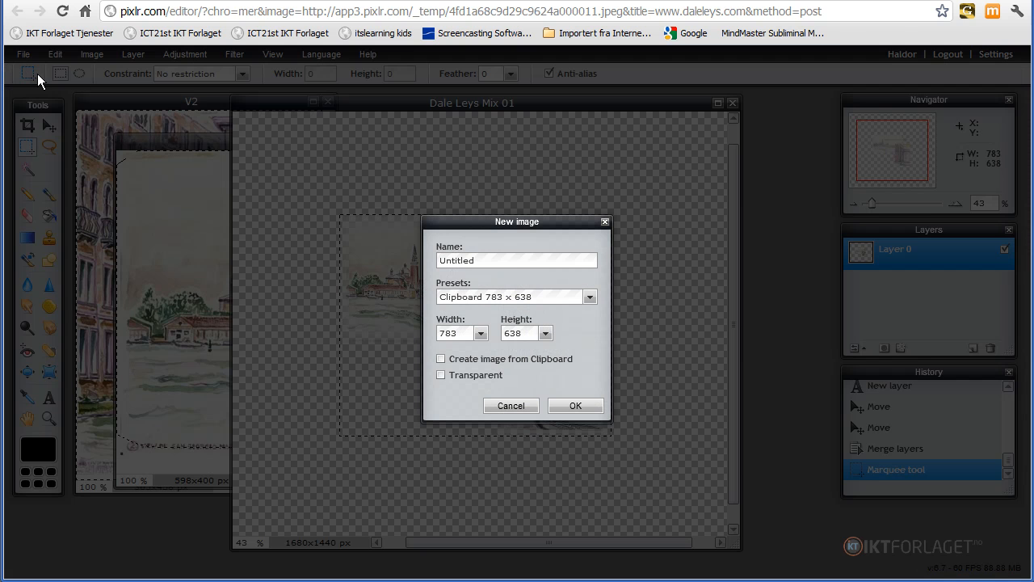
pyautogui.click(441, 359)
pyautogui.click(441, 375)
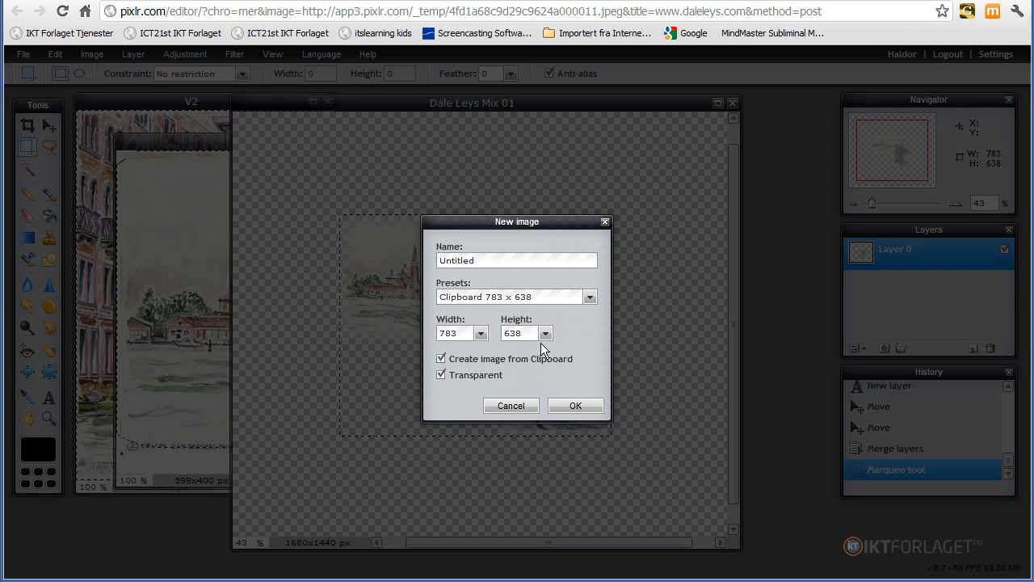
pyautogui.click(576, 406)
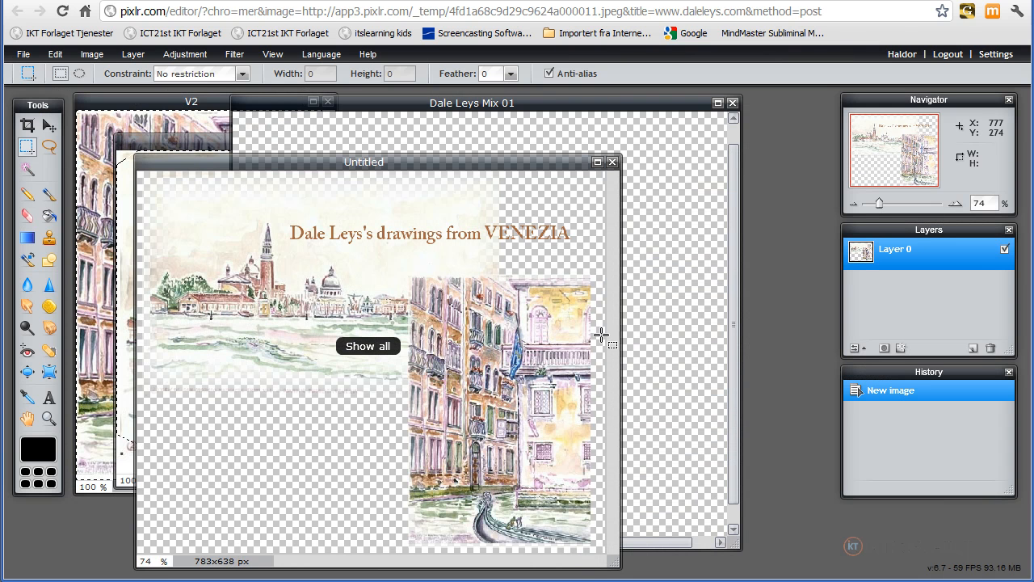
pyautogui.moveTo(544, 164); pyautogui.dragTo(615, 116)
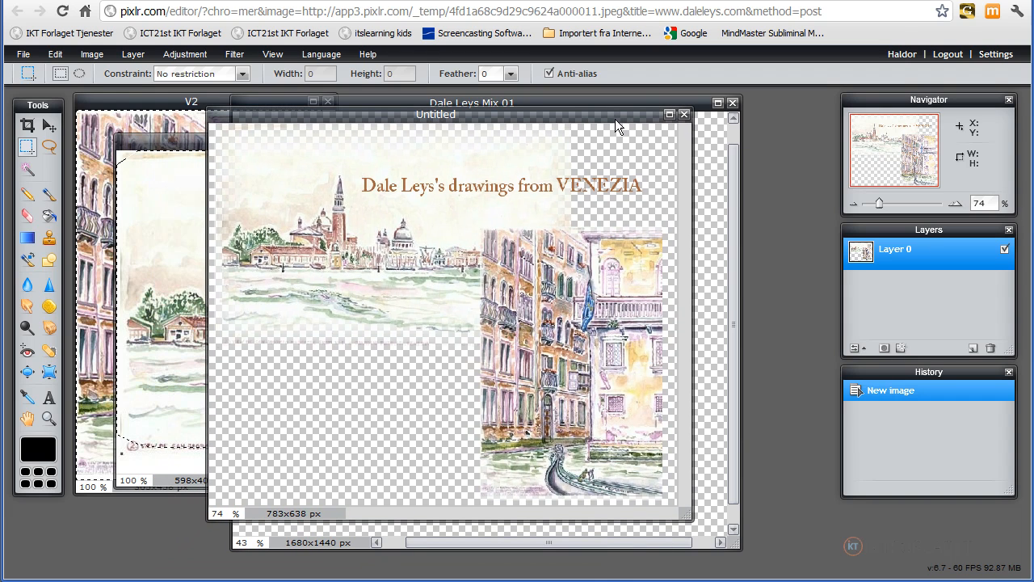
pyautogui.moveTo(686, 516); pyautogui.dragTo(749, 554)
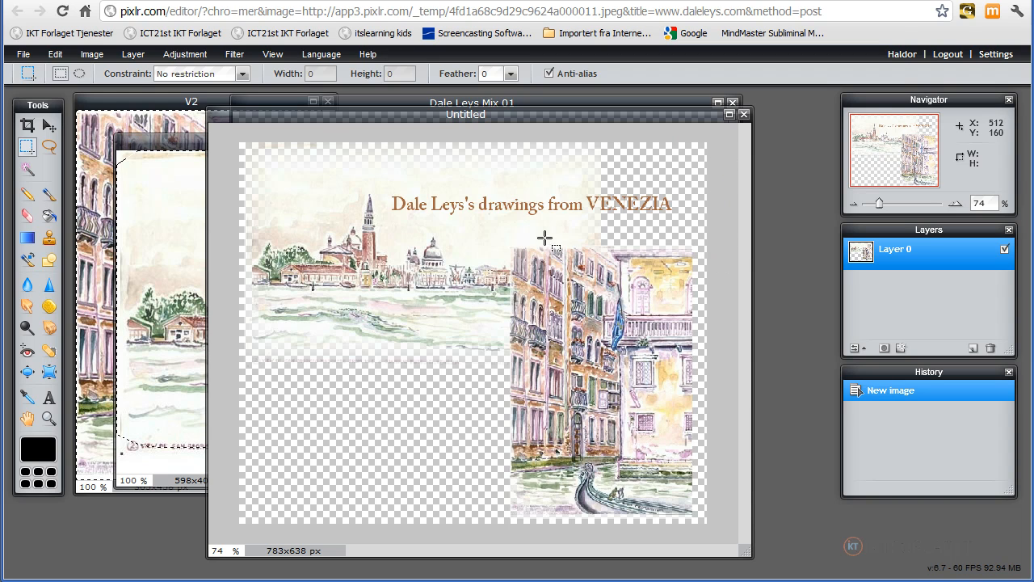
# Save the new image to the Dale Leys folder of the Pixlr library as Presentation of Dale Leys in transparent PNG format
pyautogui.click(25, 55)
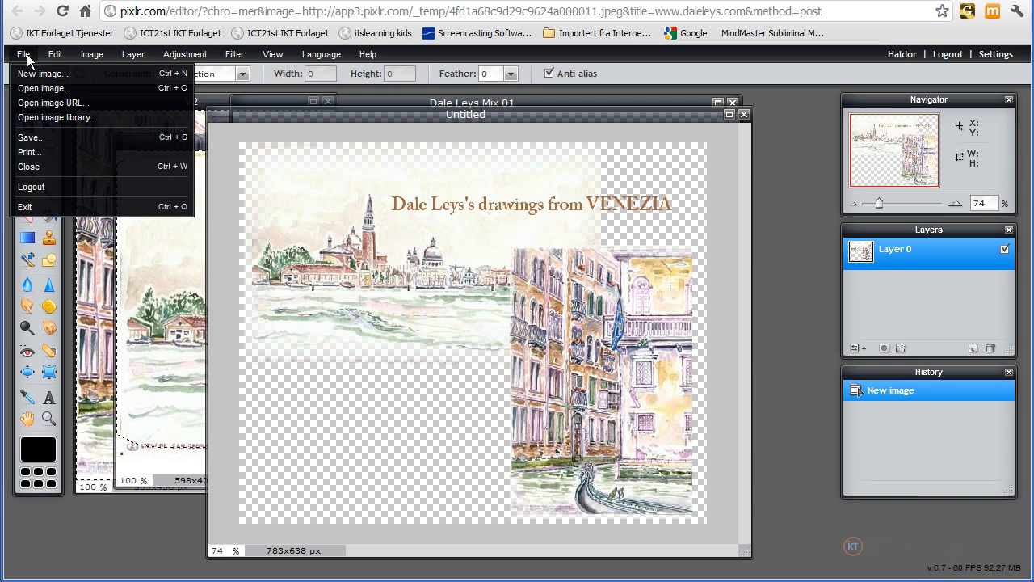
pyautogui.click(36, 137)
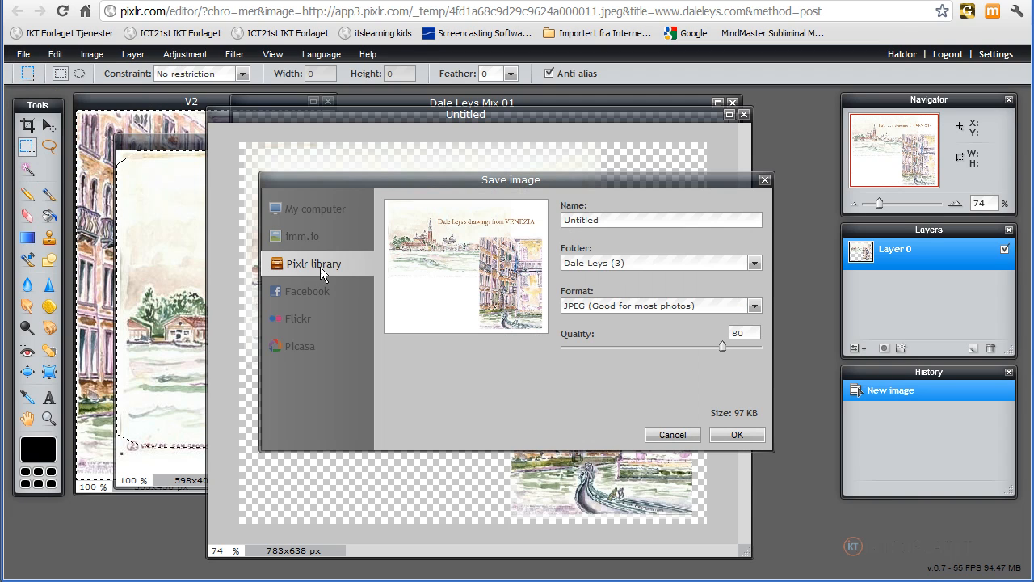
pyautogui.doubleClick(615, 222)
pyautogui.write('P')
pyautogui.click(754, 305)
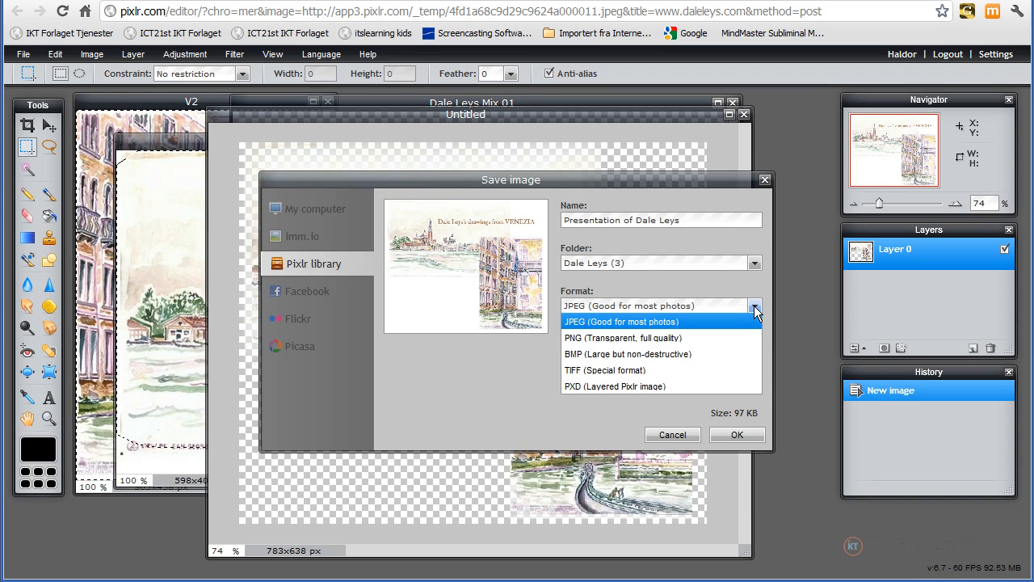
pyautogui.click(629, 338)
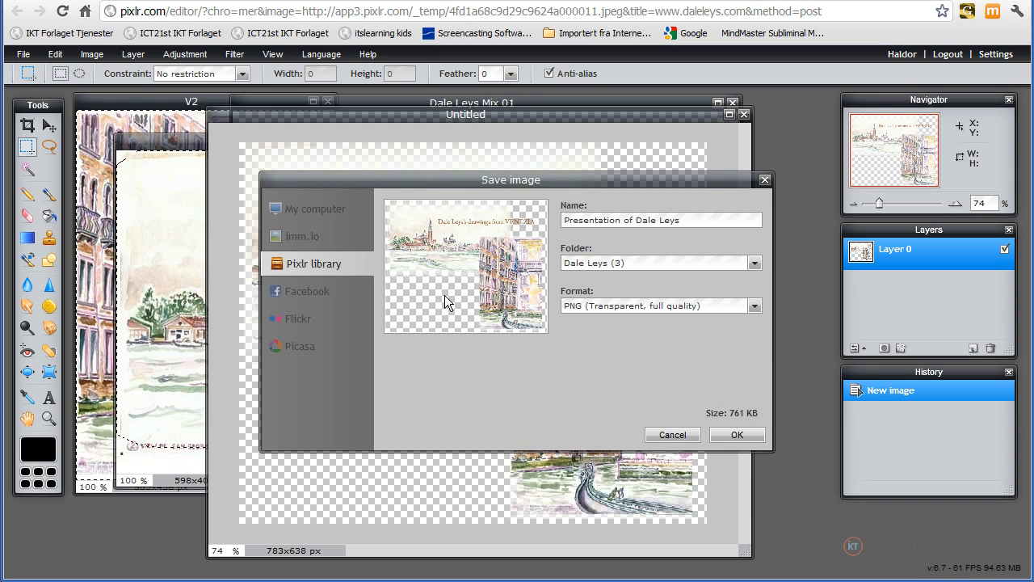
pyautogui.click(737, 434)
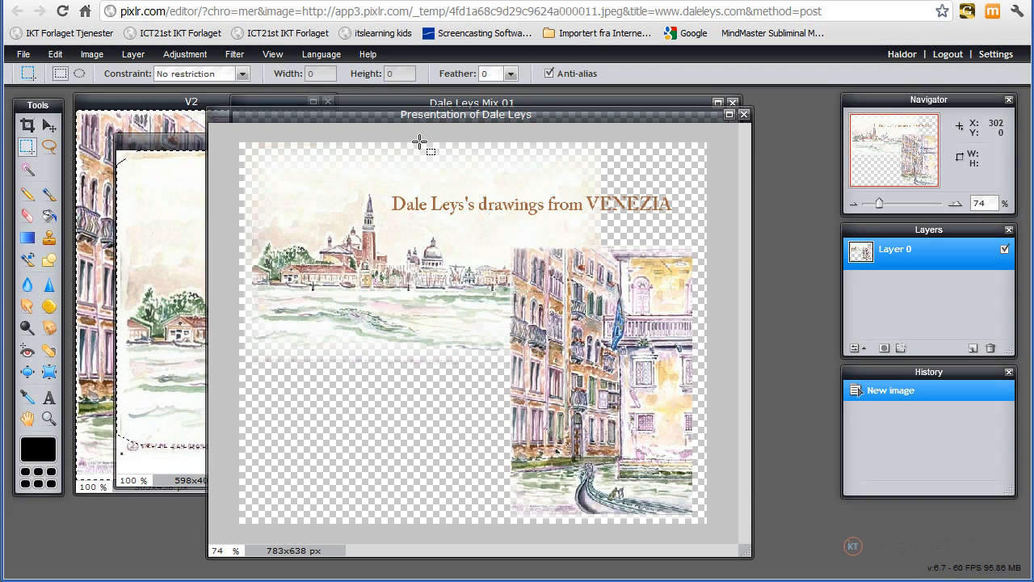
# Add a new layer to the Presentation of Dale Leys image and name it bgc
pyautogui.click(974, 345)
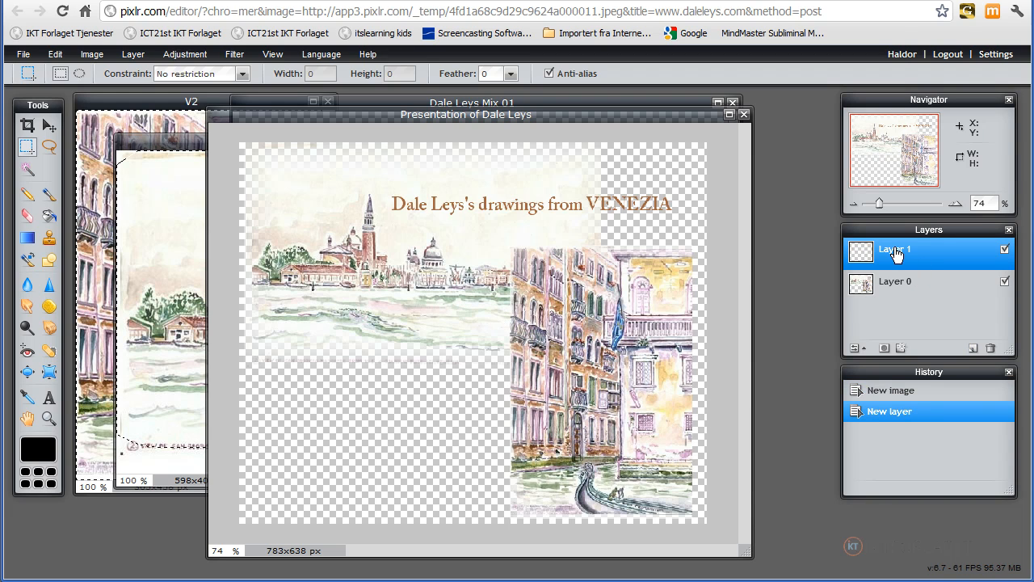
pyautogui.doubleClick(895, 253)
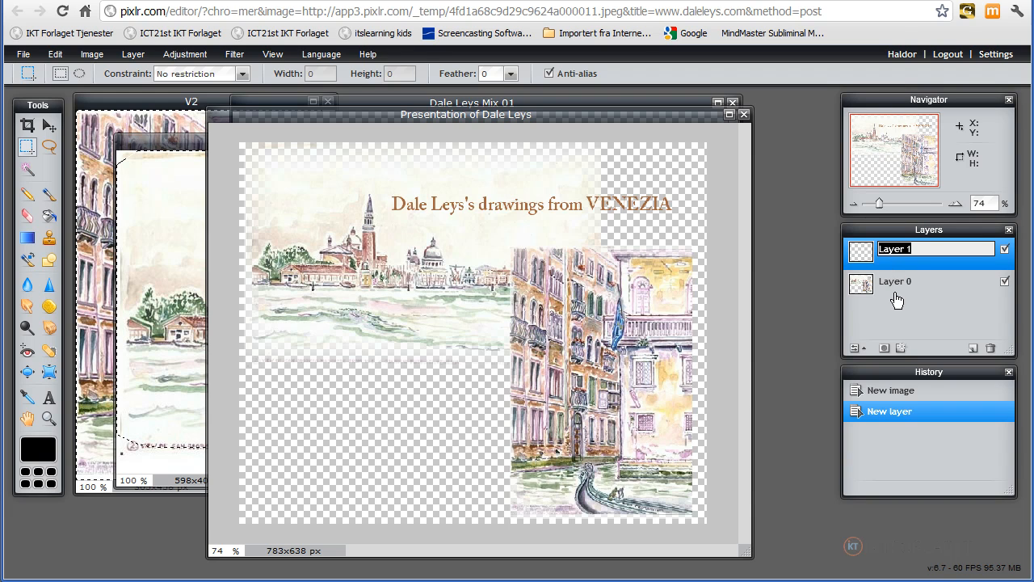
pyautogui.write('bgc')
# Fill the bgc layer with a canvas-sized rectangle in green b4cfb4 sampled from the painting at 55 opacity, and move the layer below Layer 0
pyautogui.click(48, 263)
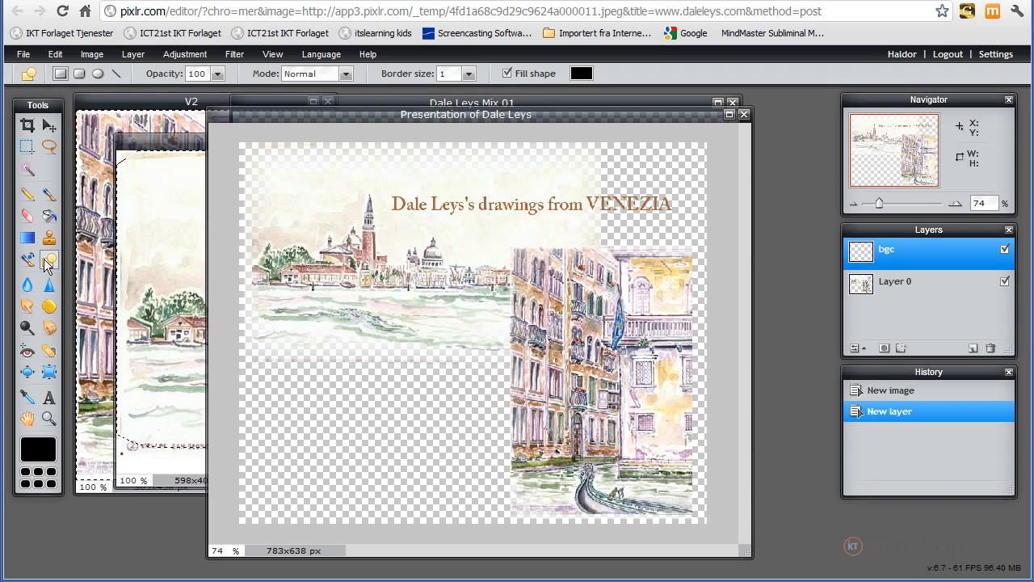
pyautogui.click(584, 71)
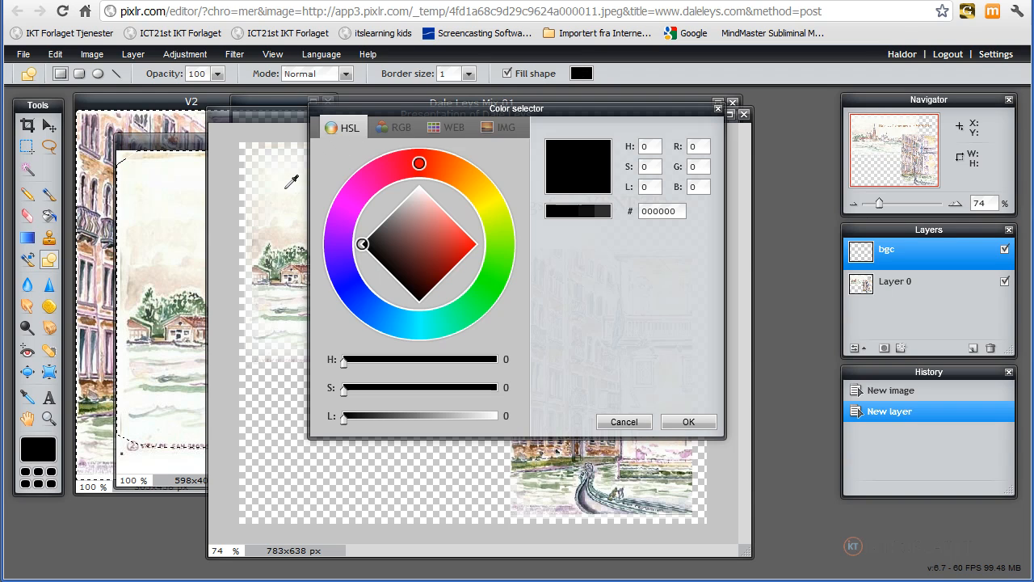
pyautogui.click(292, 316)
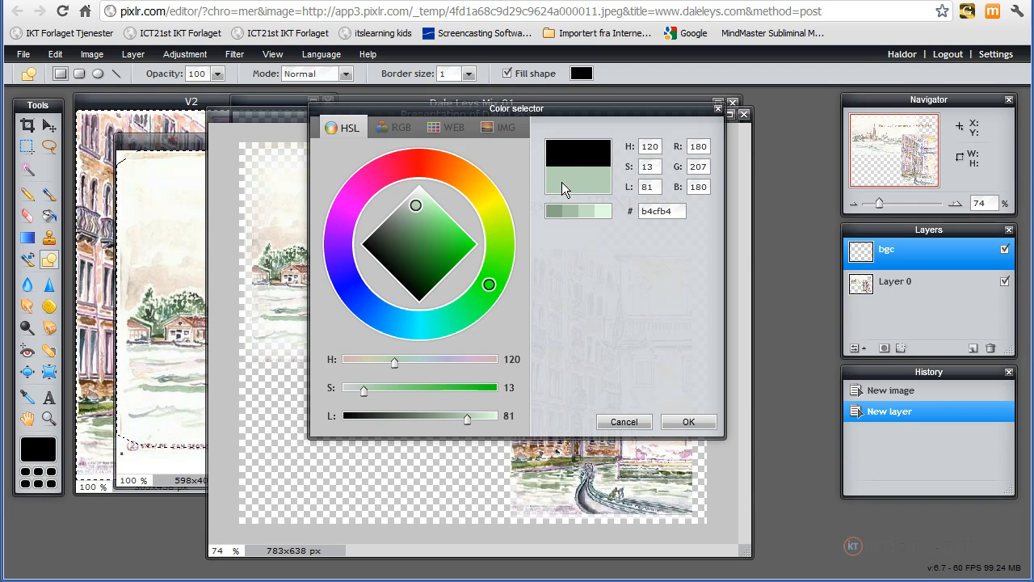
pyautogui.click(688, 422)
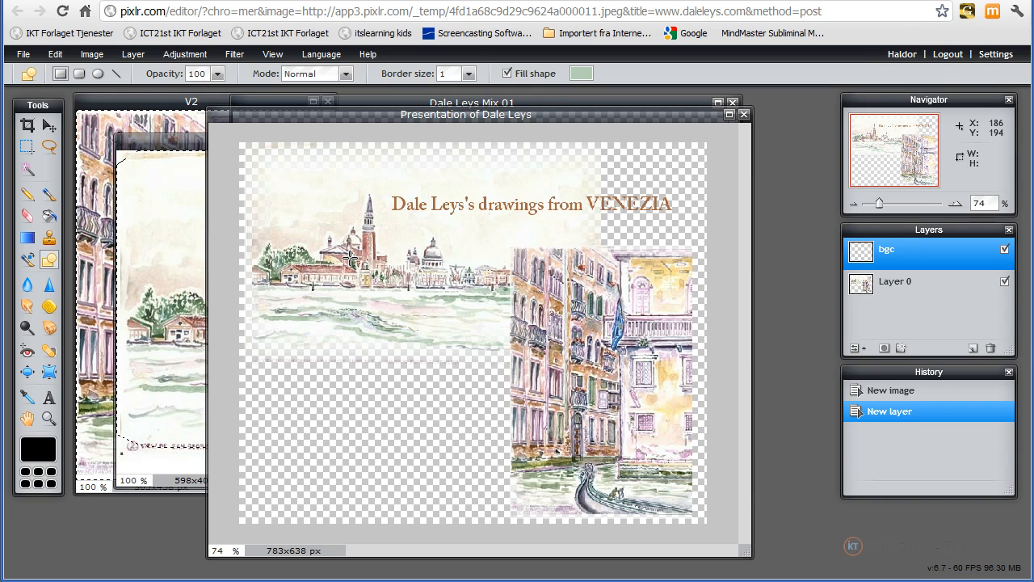
pyautogui.click(218, 74)
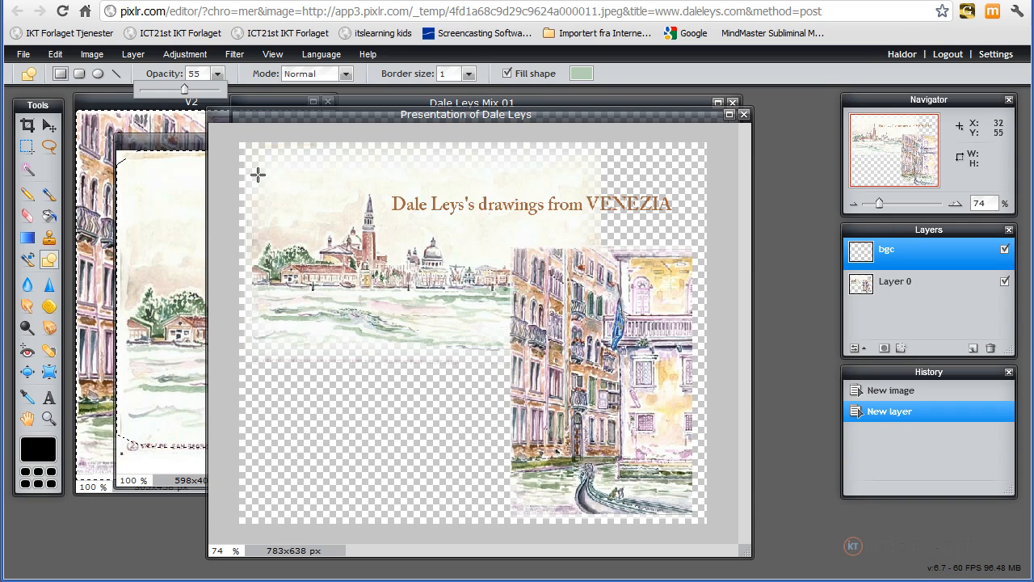
pyautogui.moveTo(238, 142); pyautogui.dragTo(707, 525)
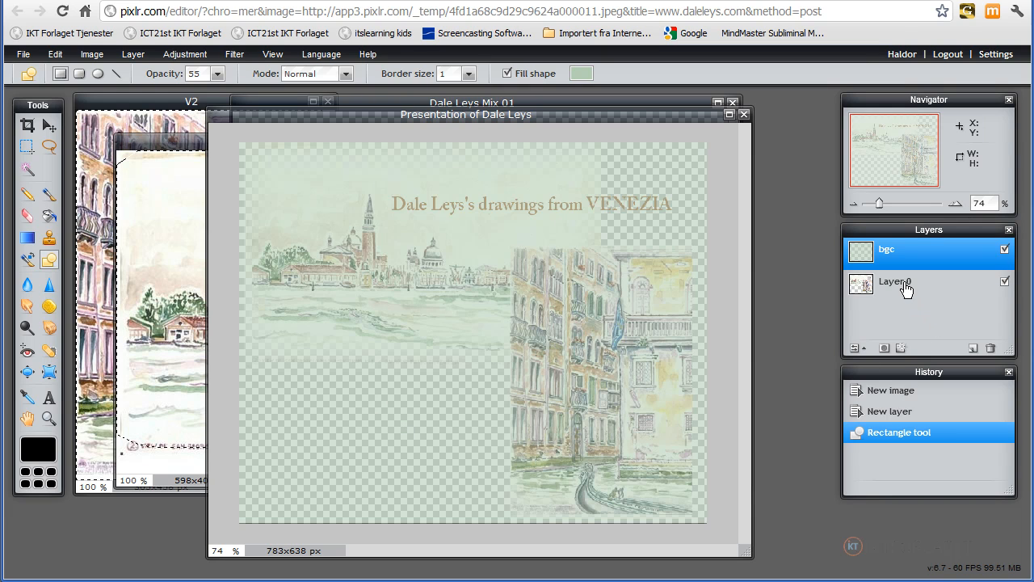
pyautogui.moveTo(911, 255); pyautogui.dragTo(915, 304)
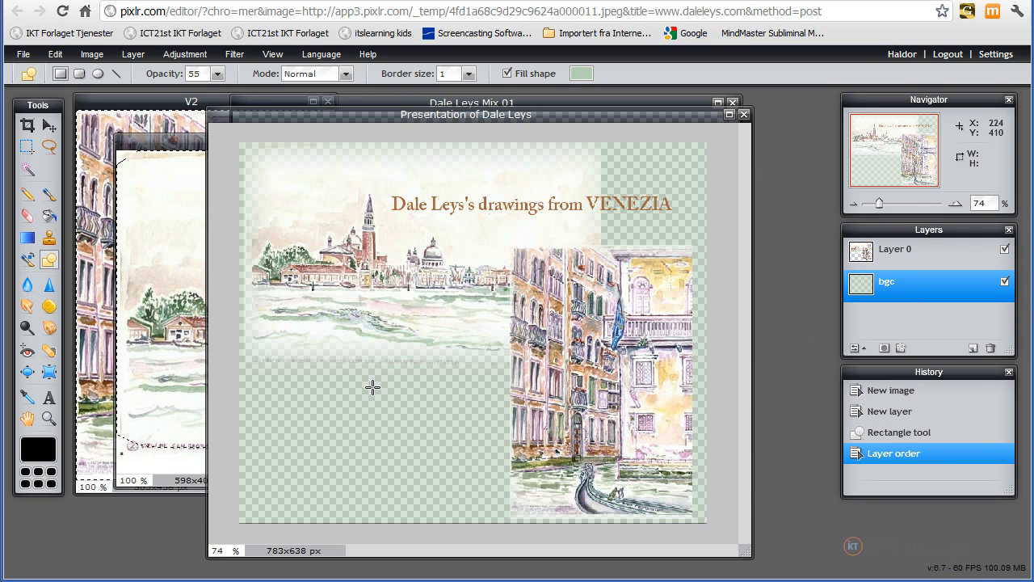
pyautogui.click(25, 55)
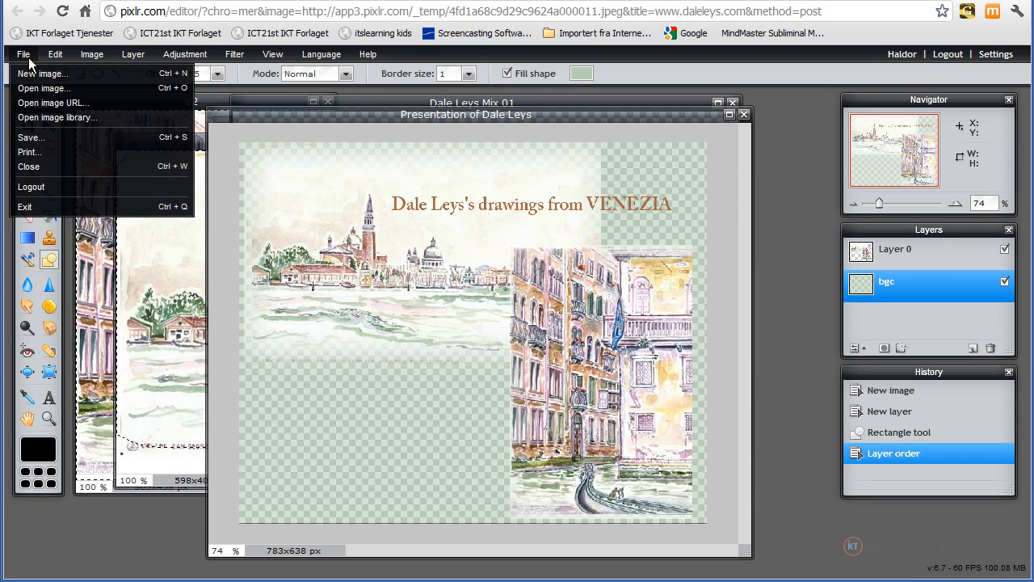
pyautogui.click(42, 137)
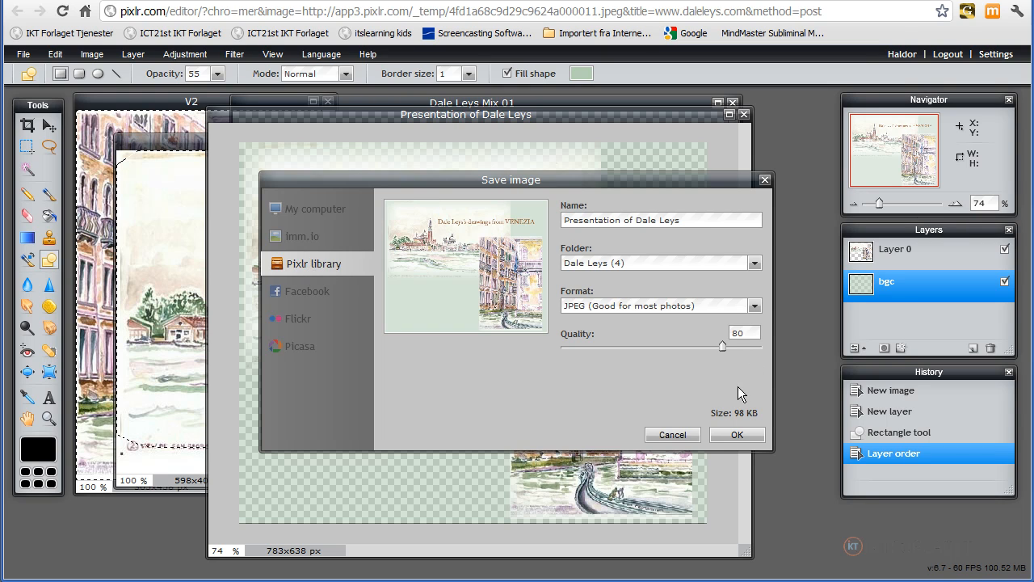
pyautogui.click(755, 307)
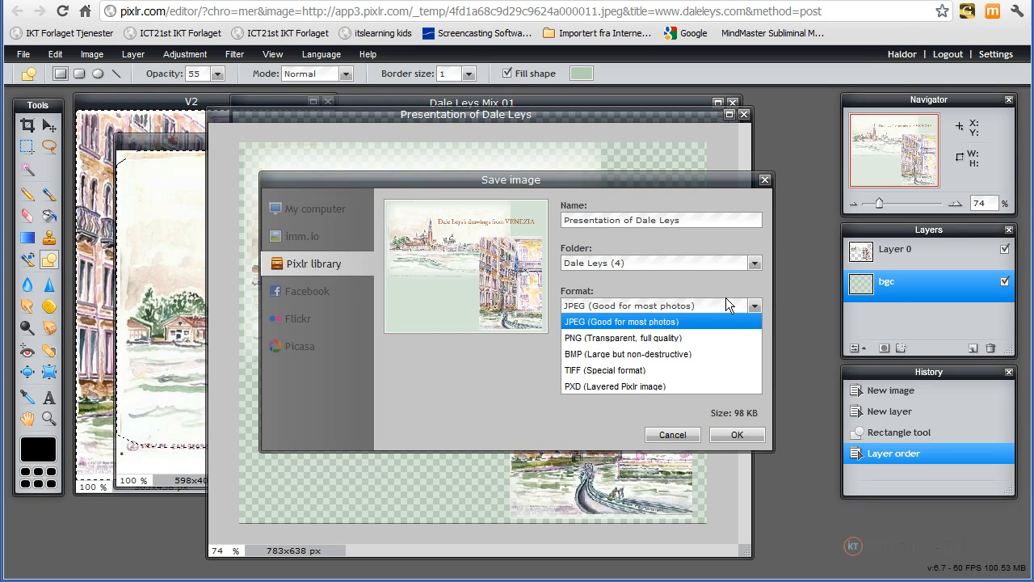
pyautogui.click(752, 307)
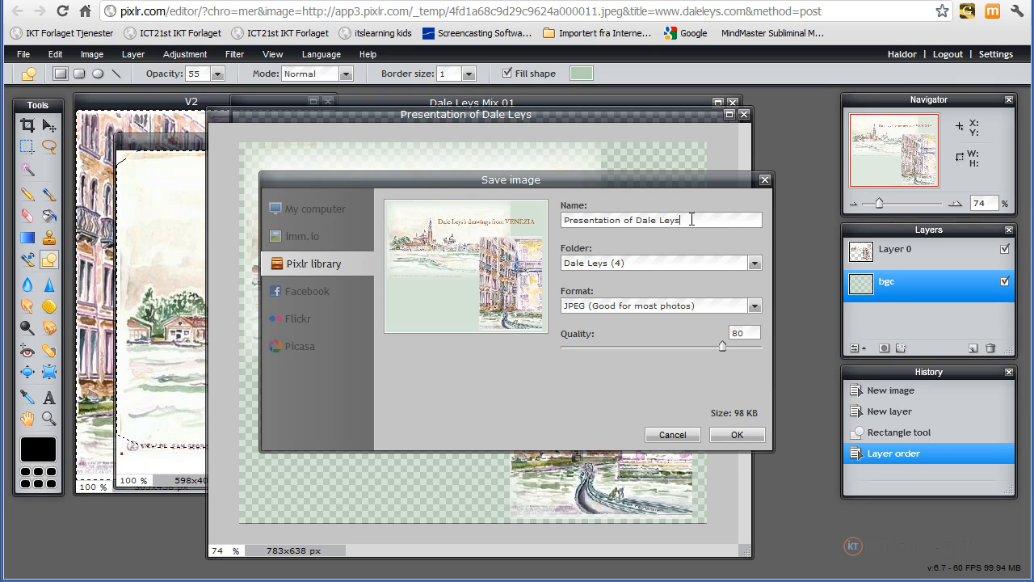
pyautogui.write('JPG')
pyautogui.click(736, 436)
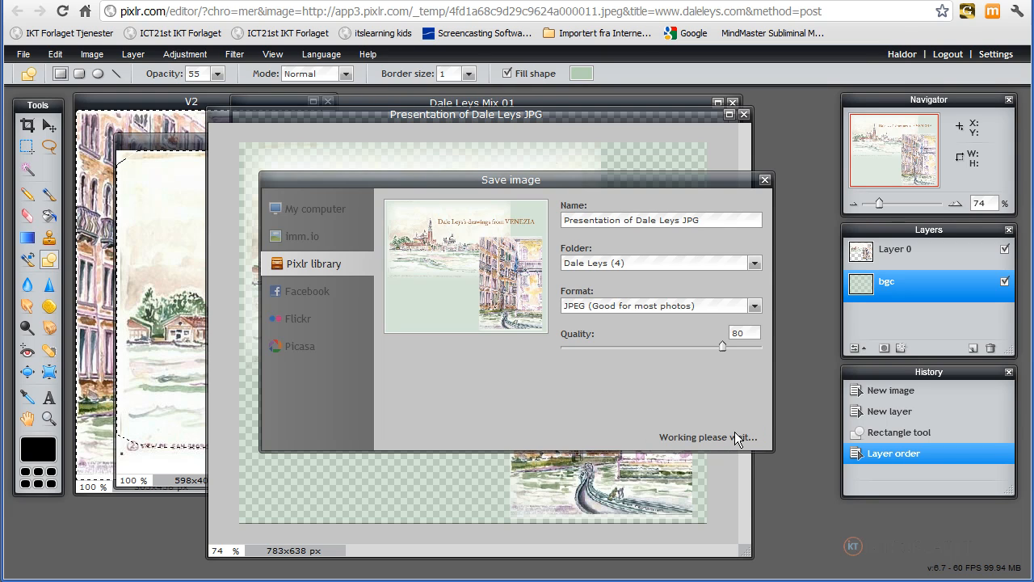